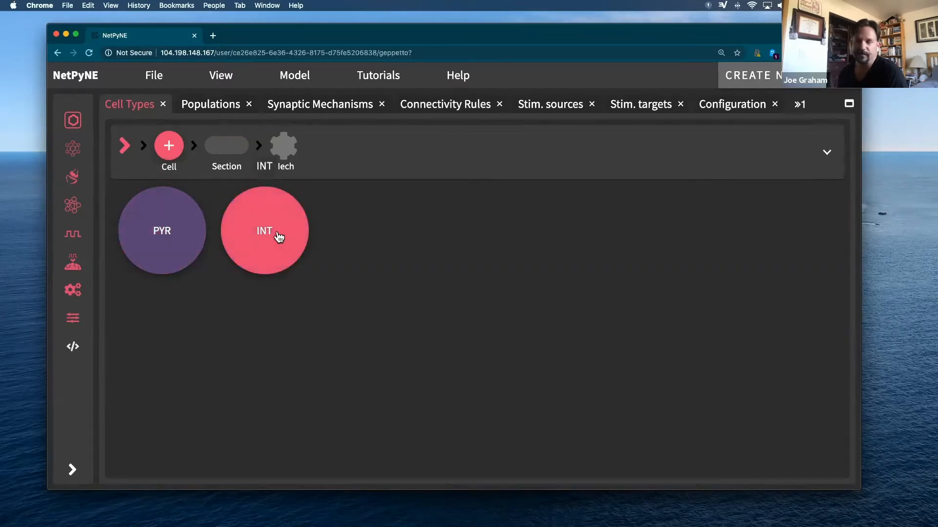
# - Open the sections of the PYR cell type and look through its soma, axon and dendrite list
pyautogui.click(168, 234)
pyautogui.click(164, 236)
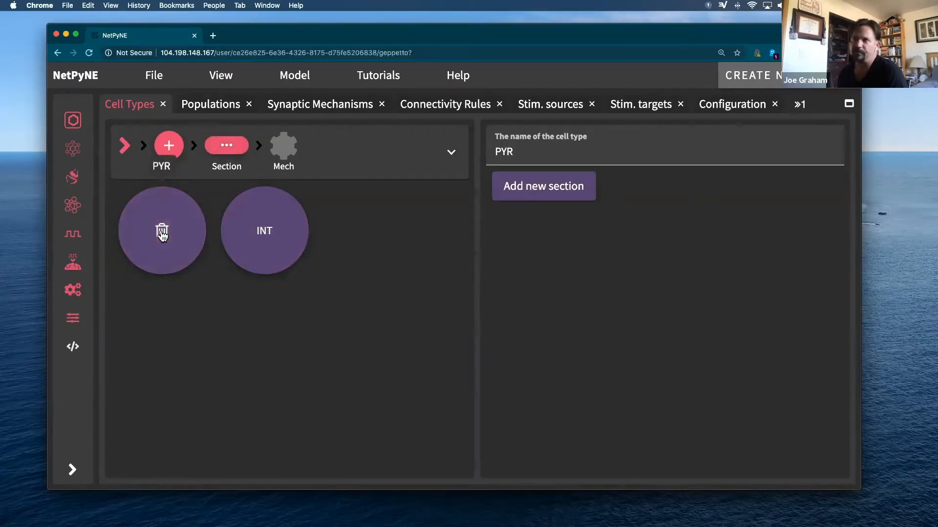
pyautogui.click(227, 147)
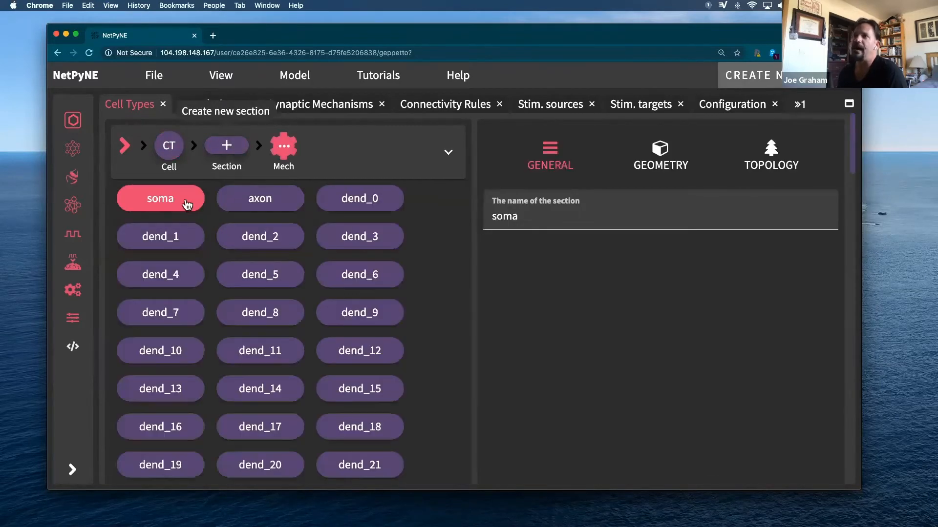
pyautogui.scroll(-20, 371, 243)
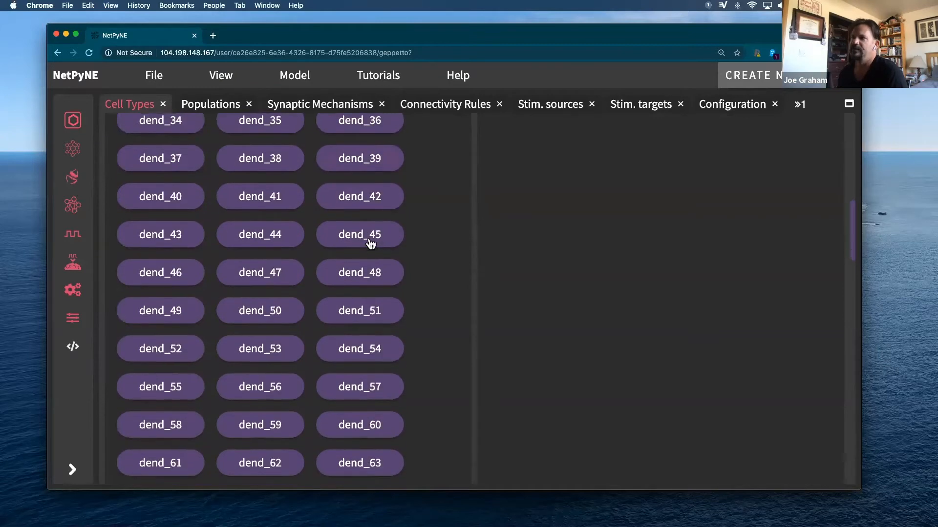
pyautogui.scroll(20, 372, 243)
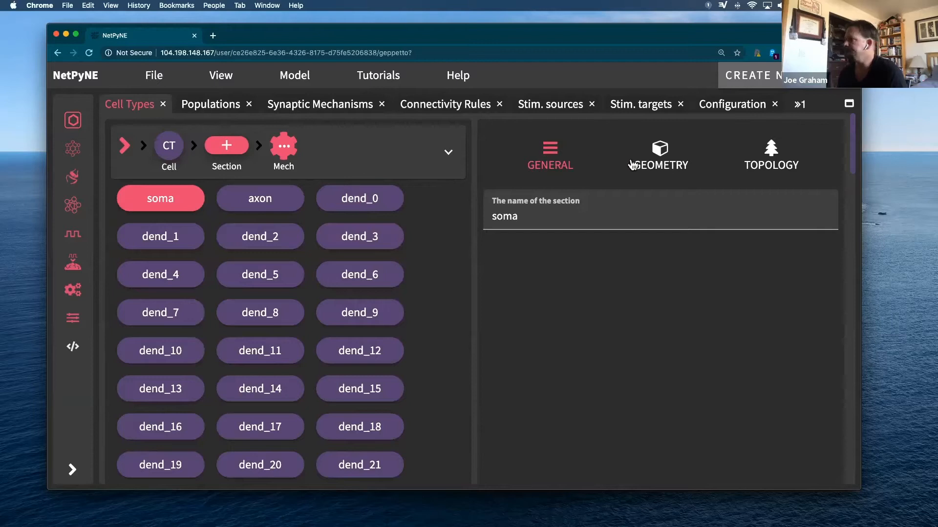
# - Examine the soma section's geometry parameters and its list of 3D points
pyautogui.click(658, 160)
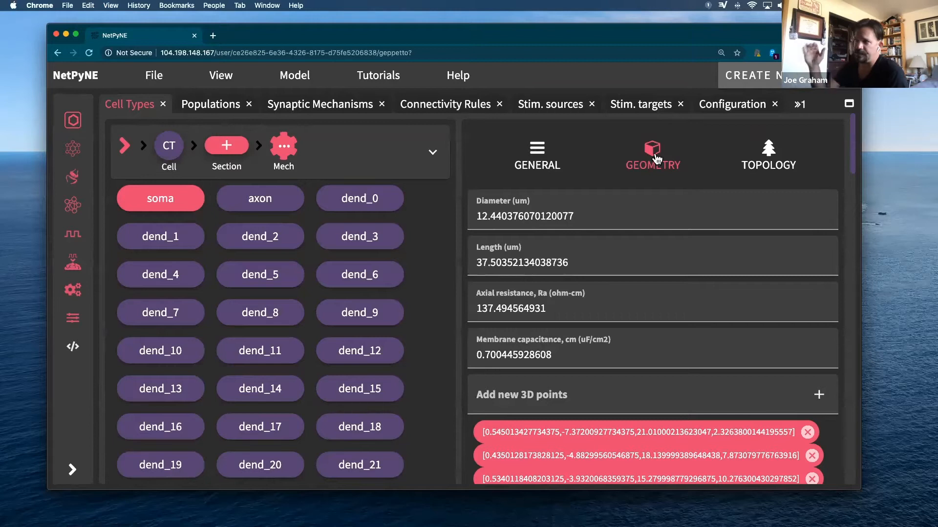
pyautogui.scroll(-2, 637, 238)
pyautogui.scroll(-10, 637, 238)
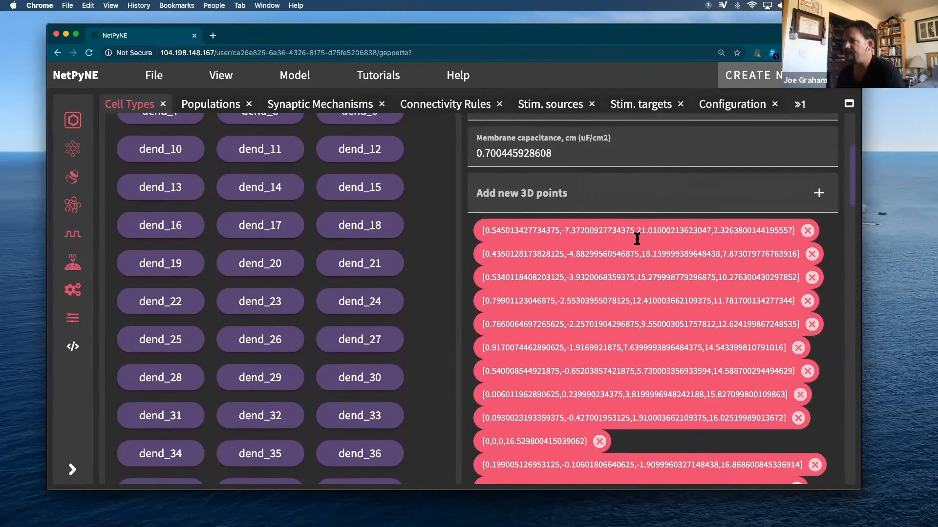
pyautogui.scroll(-10, 635, 235)
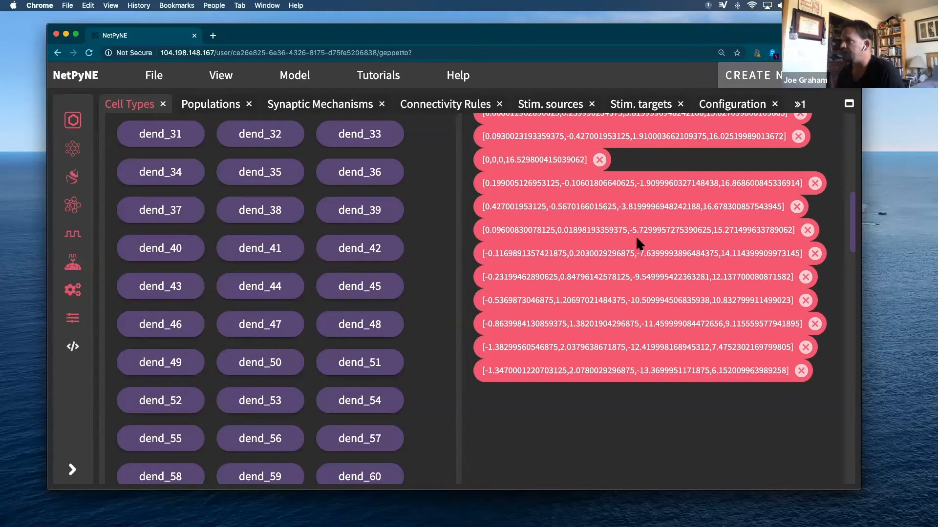
pyautogui.scroll(10, 637, 238)
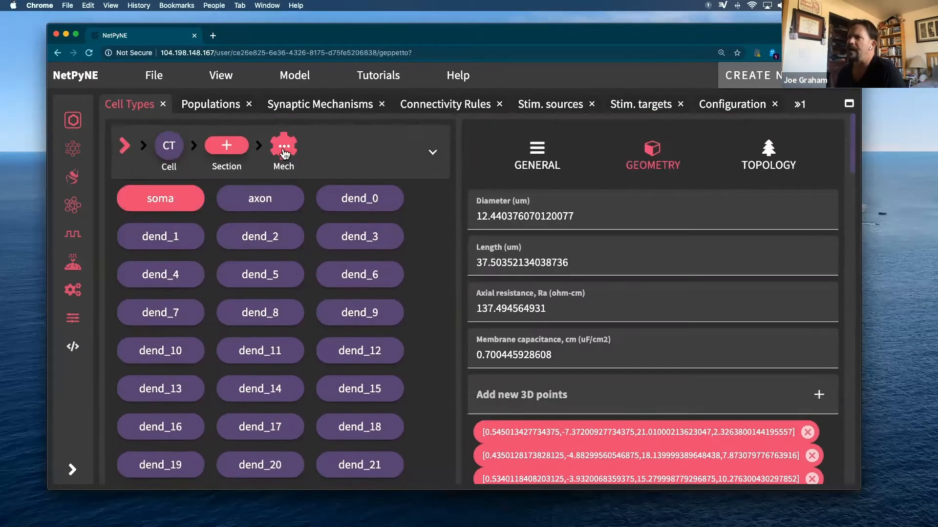
# - Open the soma's mechanisms and look through the whole list, from cadad to savedist
pyautogui.click(284, 147)
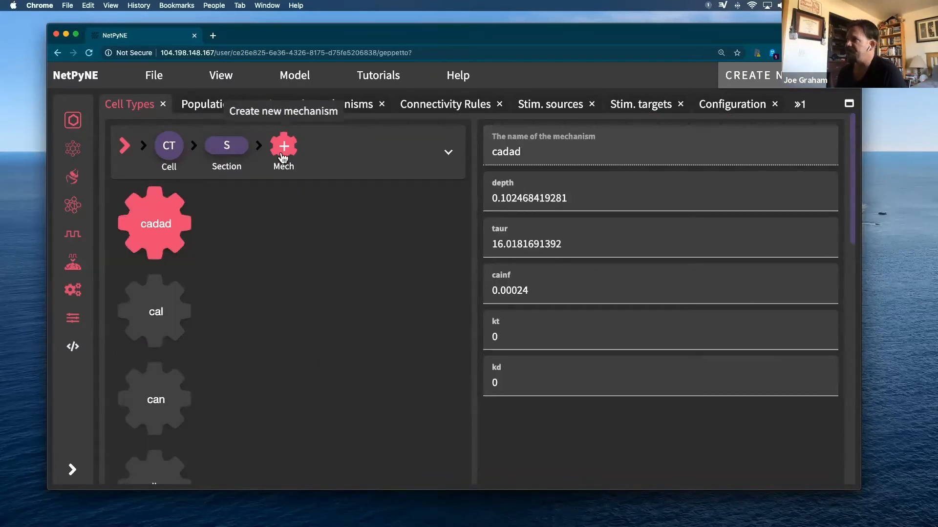
pyautogui.scroll(-2, 306, 253)
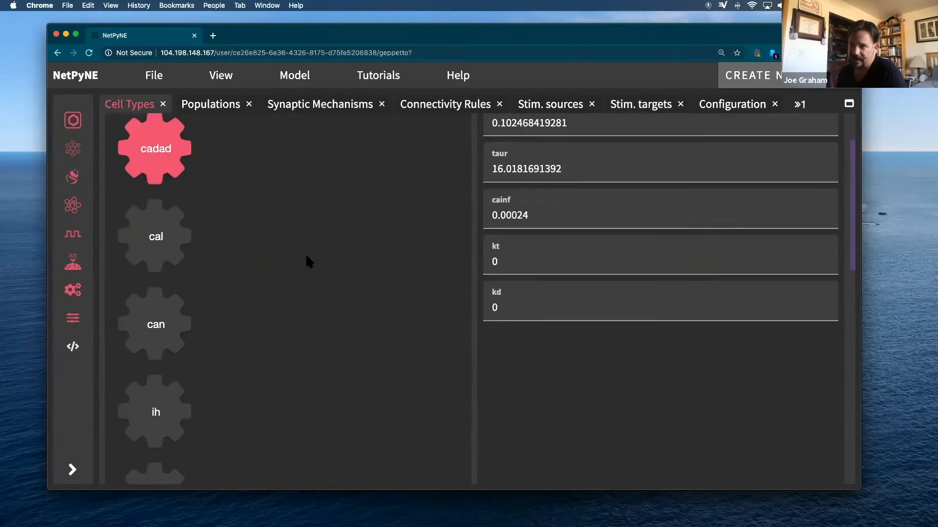
pyautogui.scroll(-5, 258, 337)
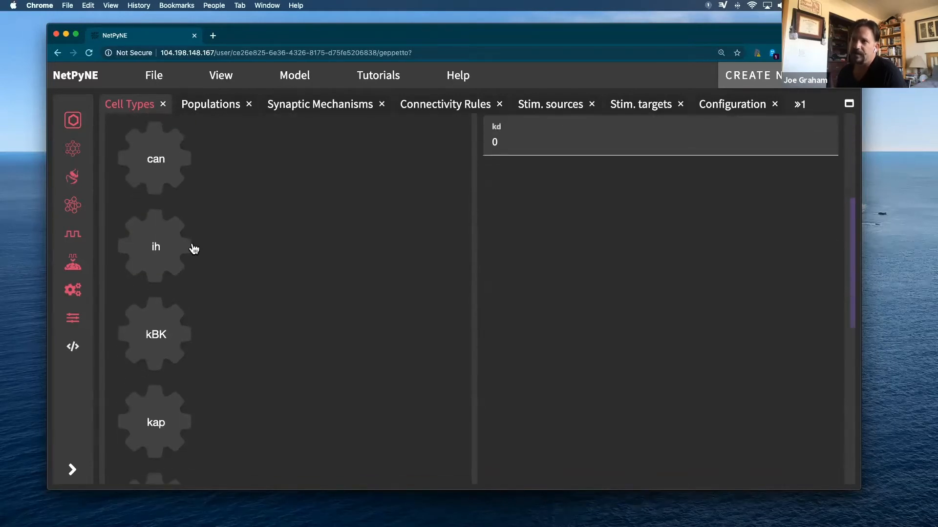
pyautogui.scroll(-2, 272, 324)
pyautogui.scroll(-8, 239, 386)
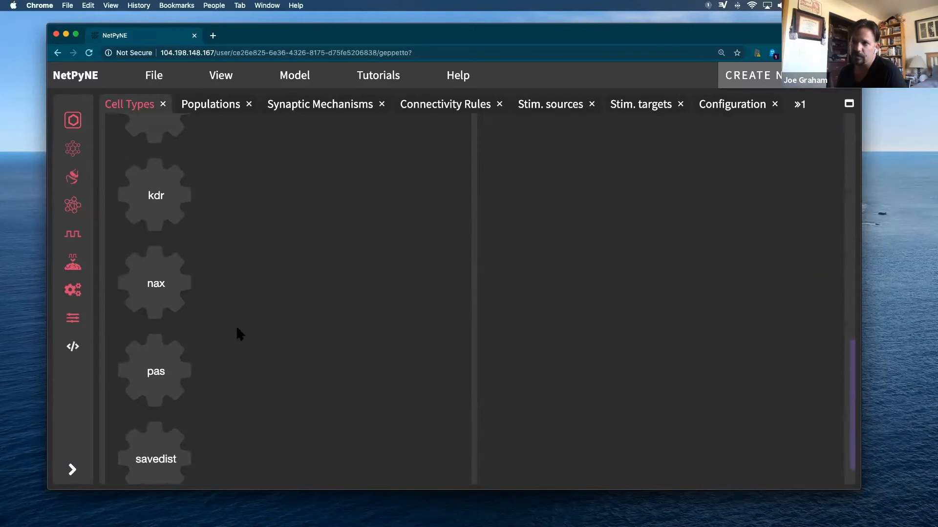
pyautogui.scroll(10, 237, 329)
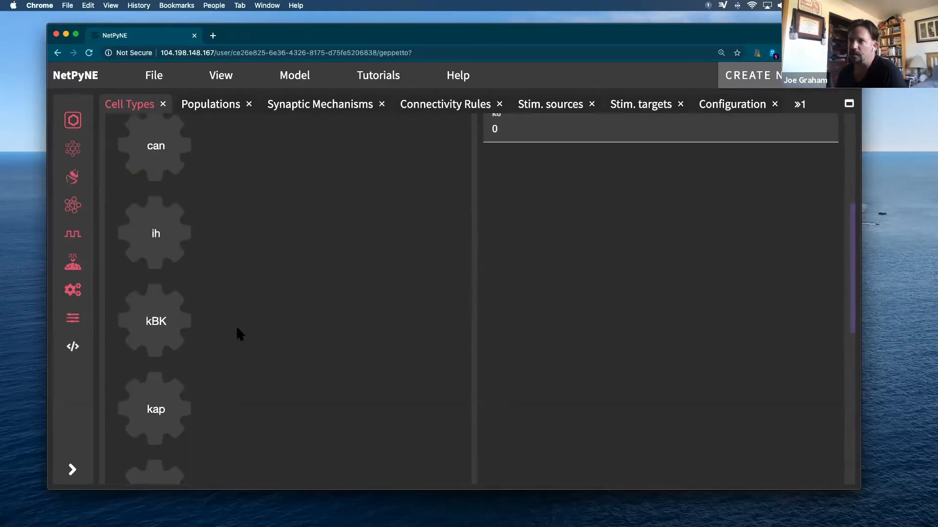
pyautogui.scroll(6, 237, 330)
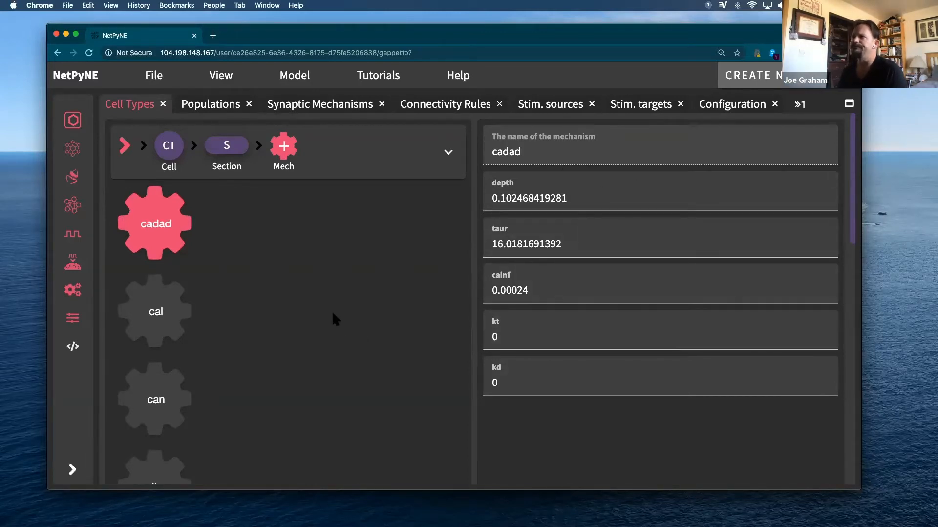
# - Return to the top level of the cell types and review the options for adding a new cell
pyautogui.click(219, 111)
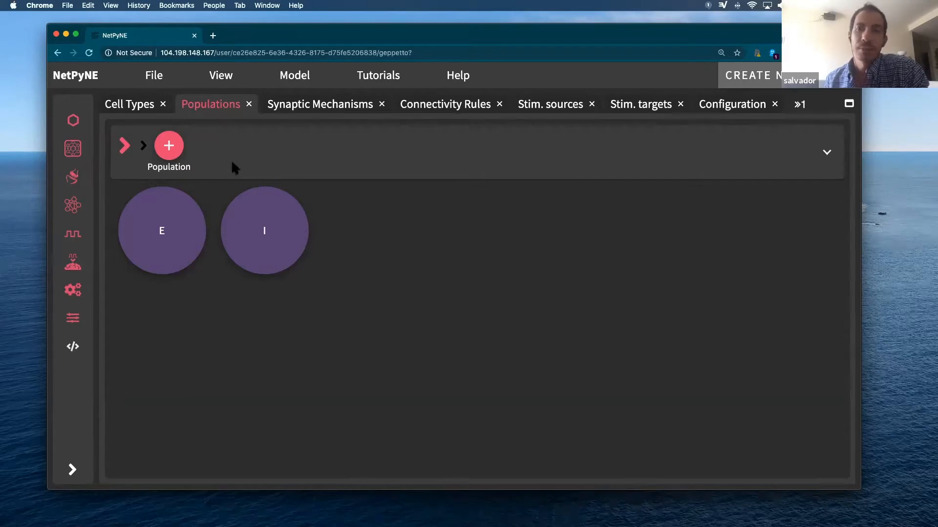
pyautogui.click(130, 109)
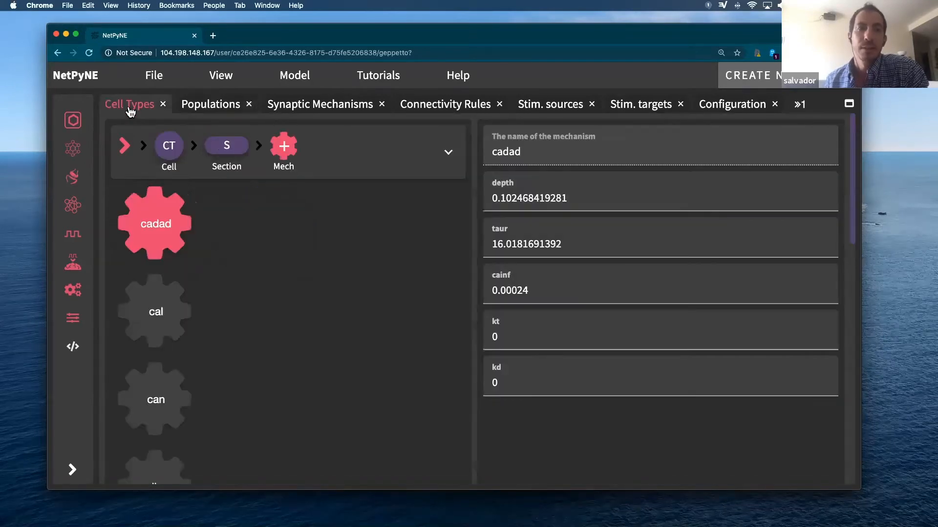
pyautogui.click(123, 146)
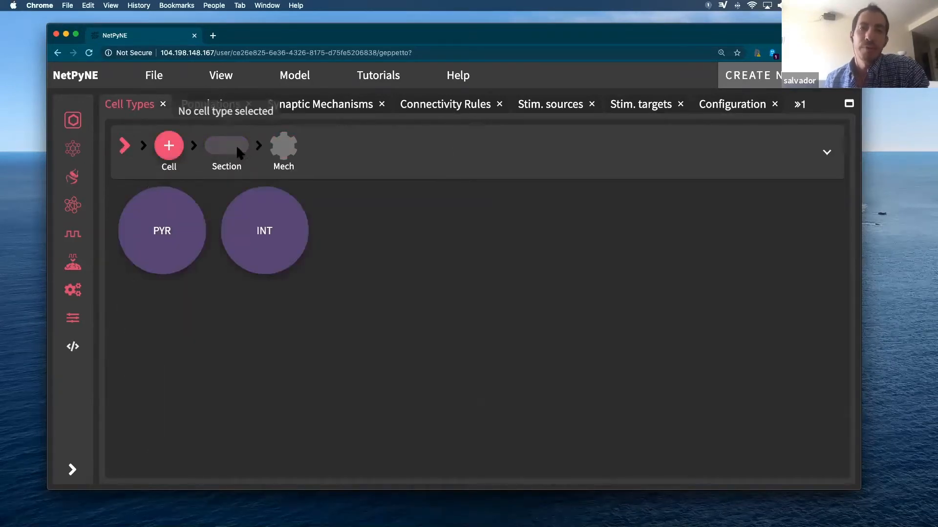
pyautogui.click(170, 147)
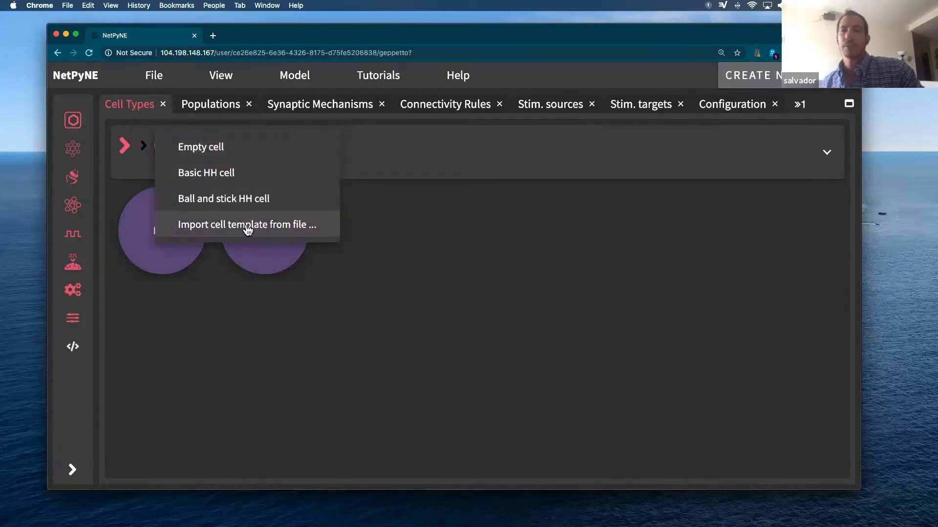
pyautogui.click(418, 257)
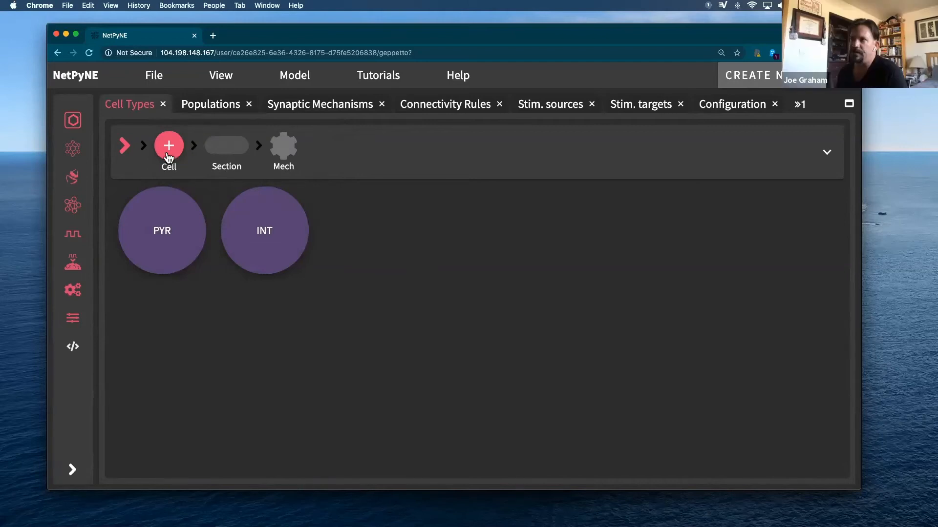
pyautogui.click(163, 234)
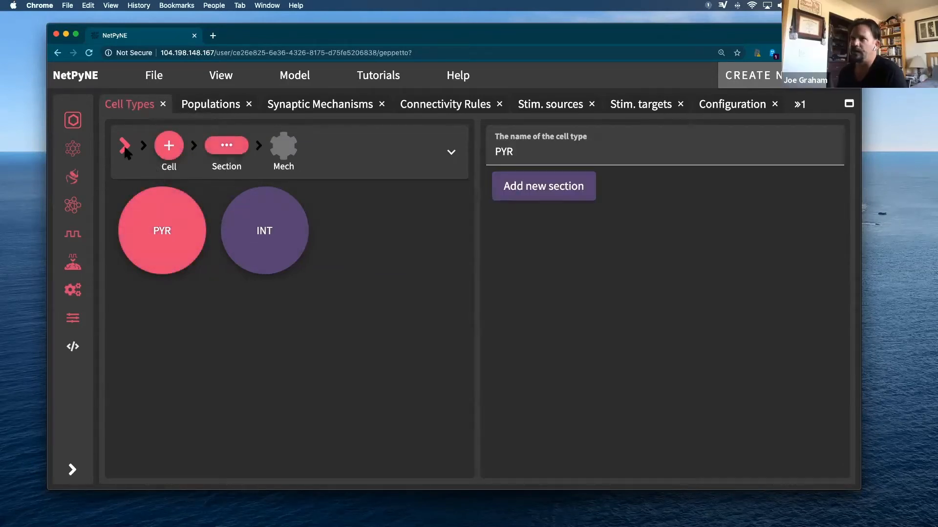
pyautogui.click(125, 147)
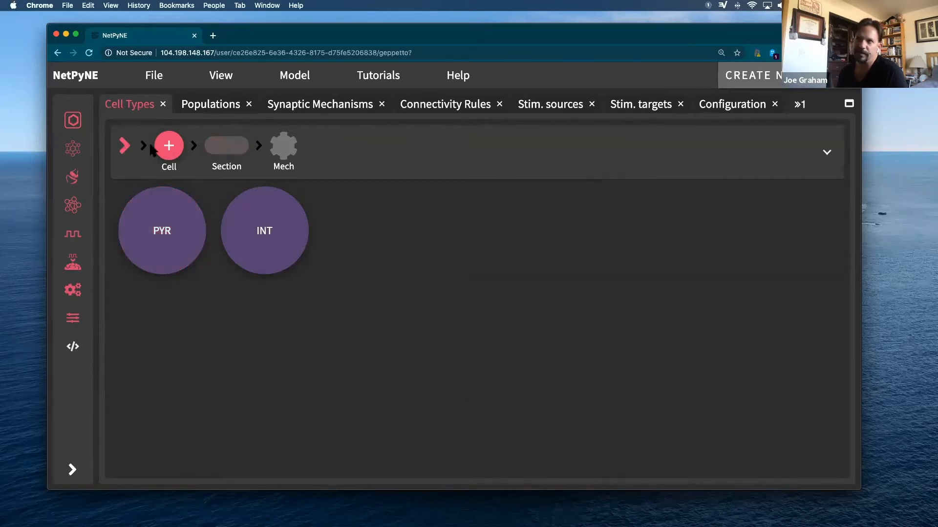
# - Inspect the cell template import options and the template files in the cells folder, then cancel without importing
pyautogui.click(170, 149)
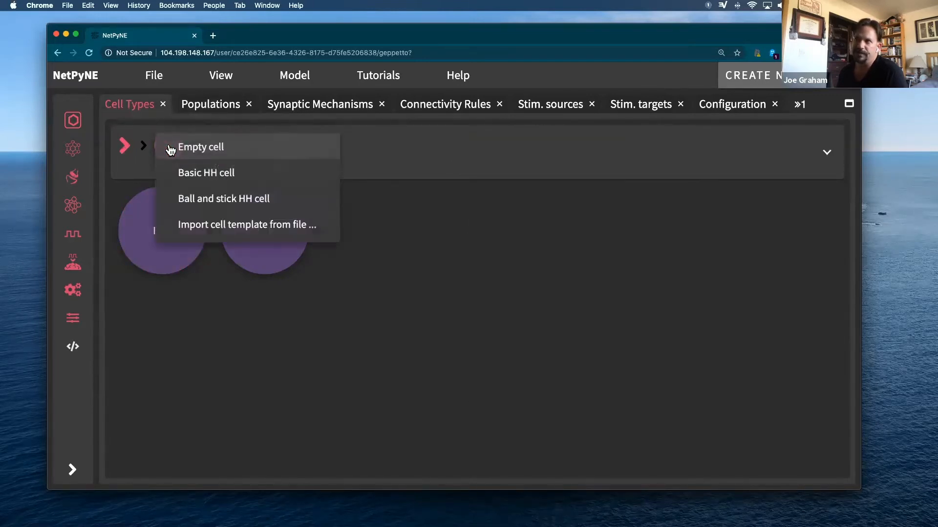
pyautogui.click(262, 223)
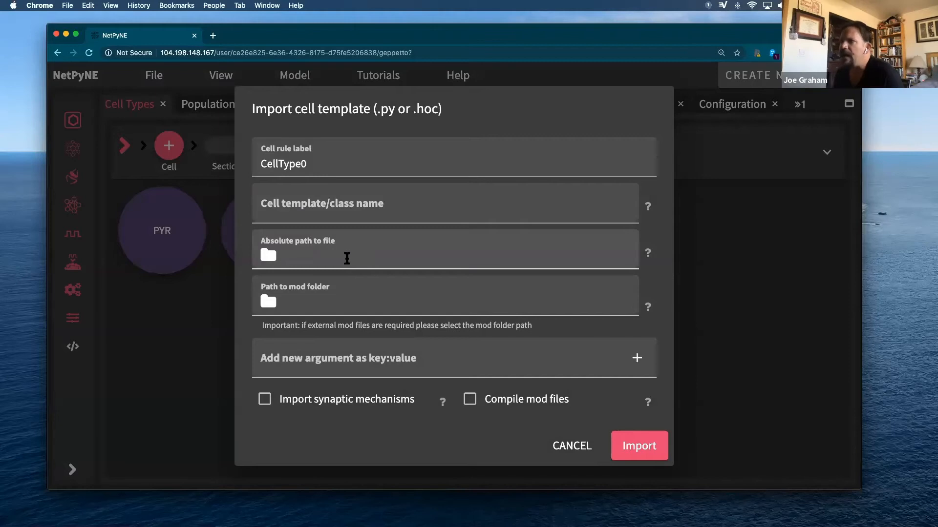
pyautogui.click(345, 257)
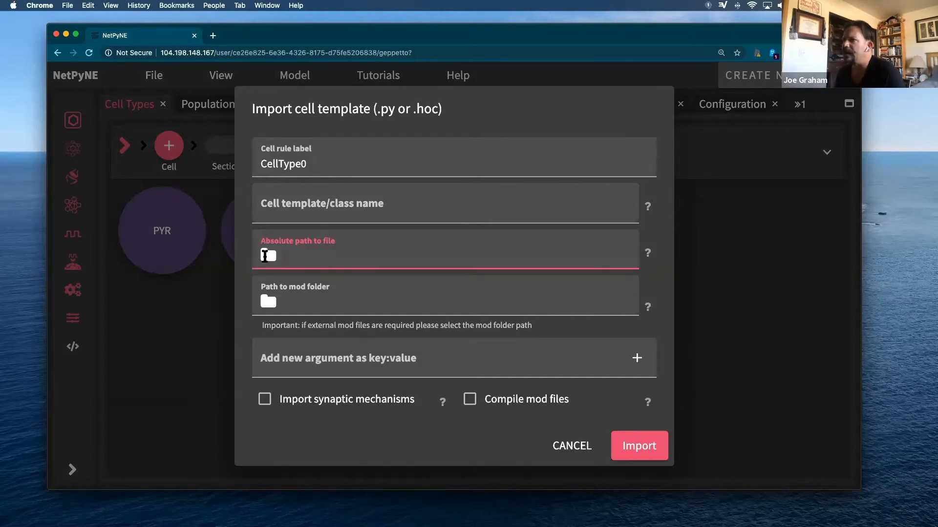
pyautogui.click(266, 256)
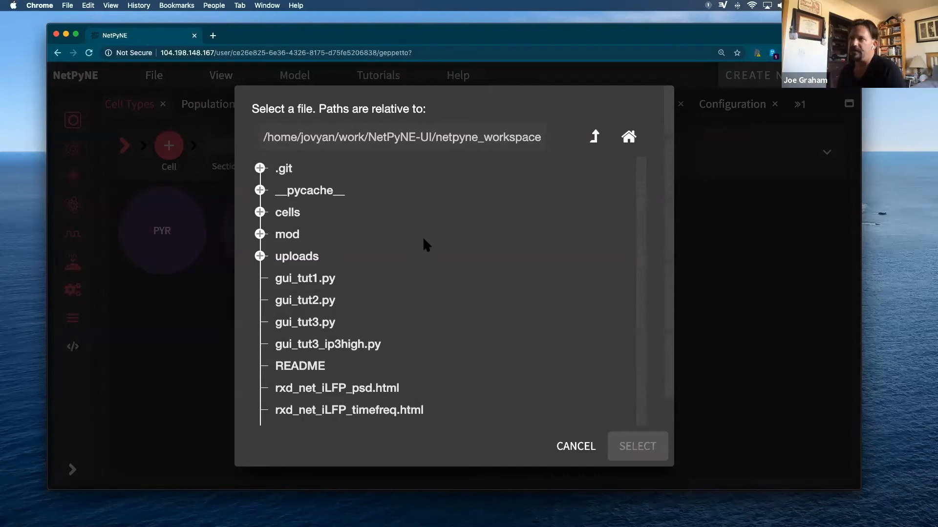
pyautogui.scroll(-1, 423, 236)
pyautogui.scroll(1, 424, 240)
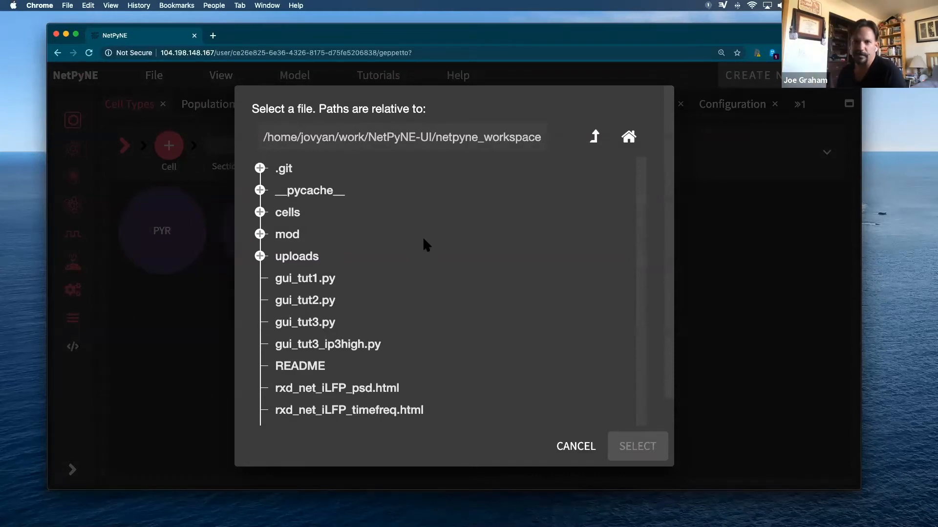
pyautogui.scroll(-1, 423, 236)
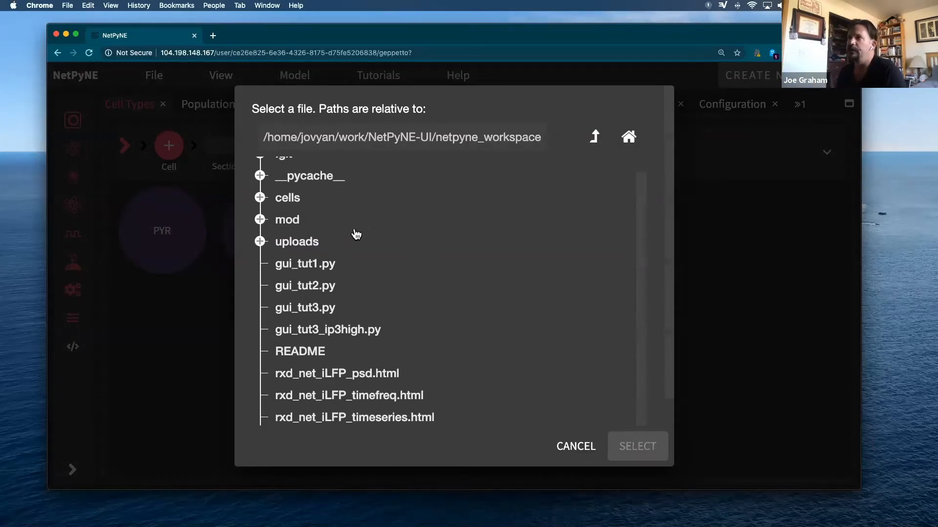
pyautogui.click(260, 198)
pyautogui.scroll(1, 486, 259)
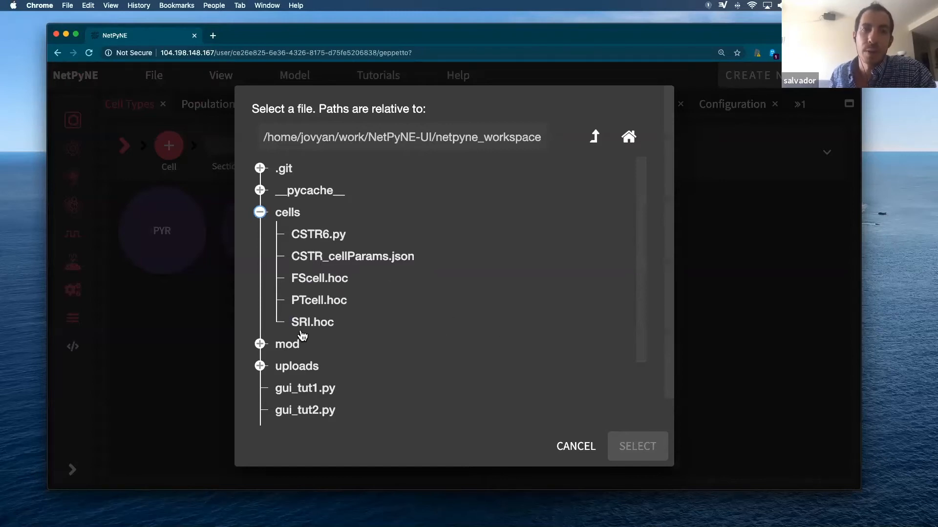
pyautogui.click(577, 445)
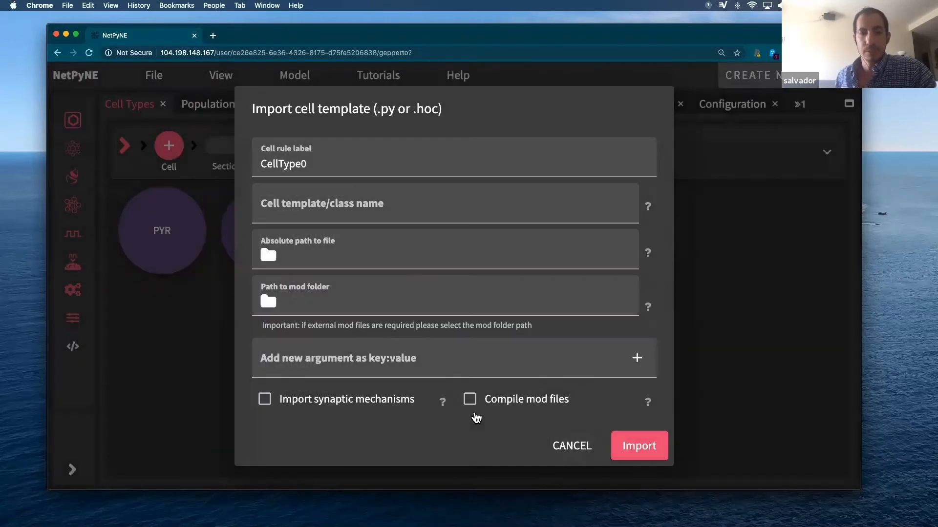
pyautogui.click(578, 446)
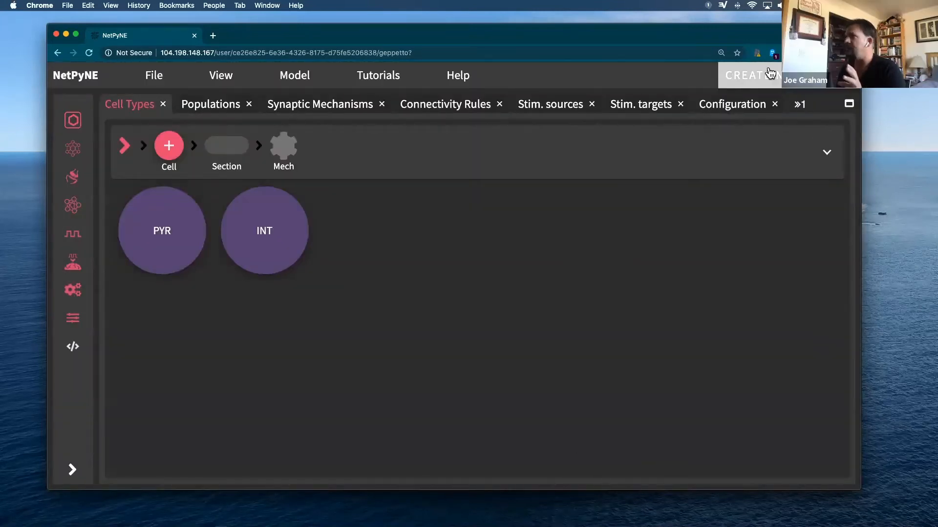
# - Review the general settings of populations E and I, including cell type and number of cells
pyautogui.click(221, 104)
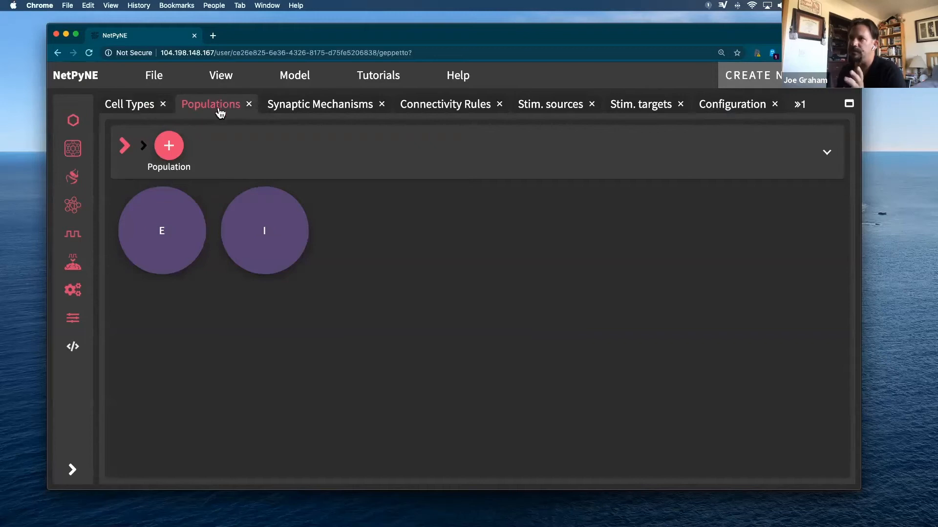
pyautogui.click(176, 241)
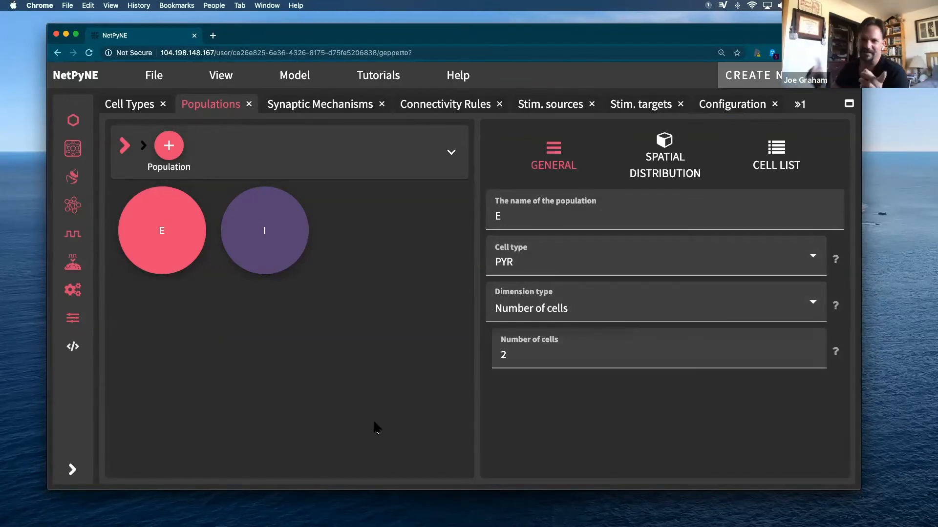
pyautogui.click(255, 228)
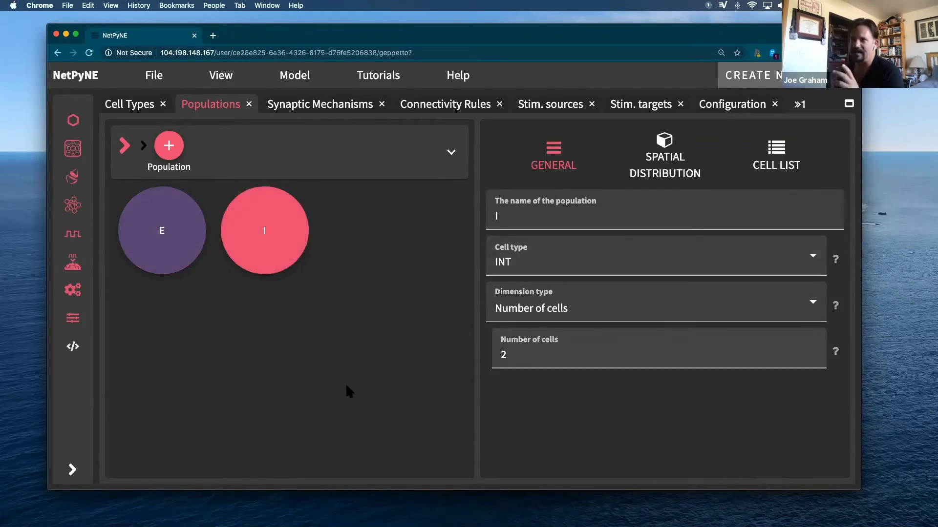
# - Instantiate the network model and show its 3D representation in full screen
pyautogui.click(753, 75)
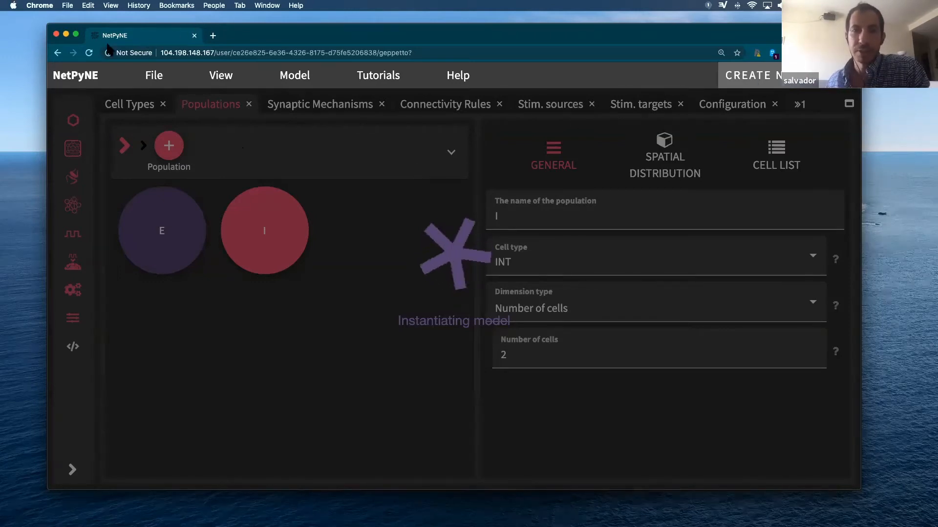
pyautogui.click(77, 35)
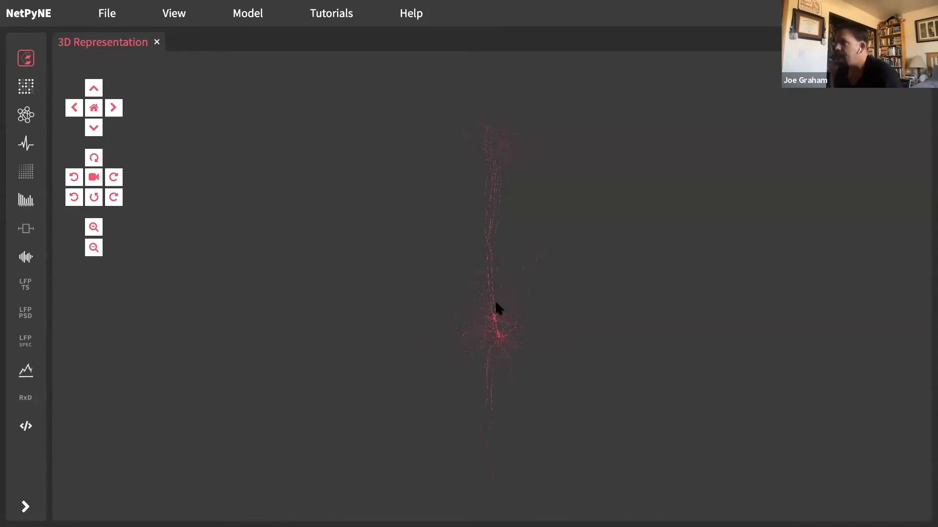
# - Examine the network's cells in the 3D representation up close and from different angles
pyautogui.scroll(-2, 493, 306)
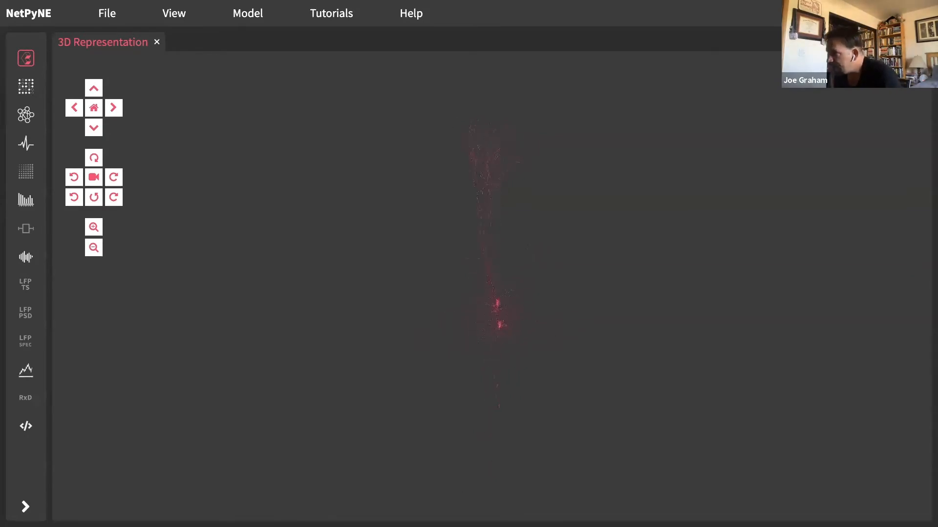
pyautogui.moveTo(490, 373); pyautogui.dragTo(507, 263)
pyautogui.scroll(5, 487, 322)
pyautogui.scroll(3, 487, 324)
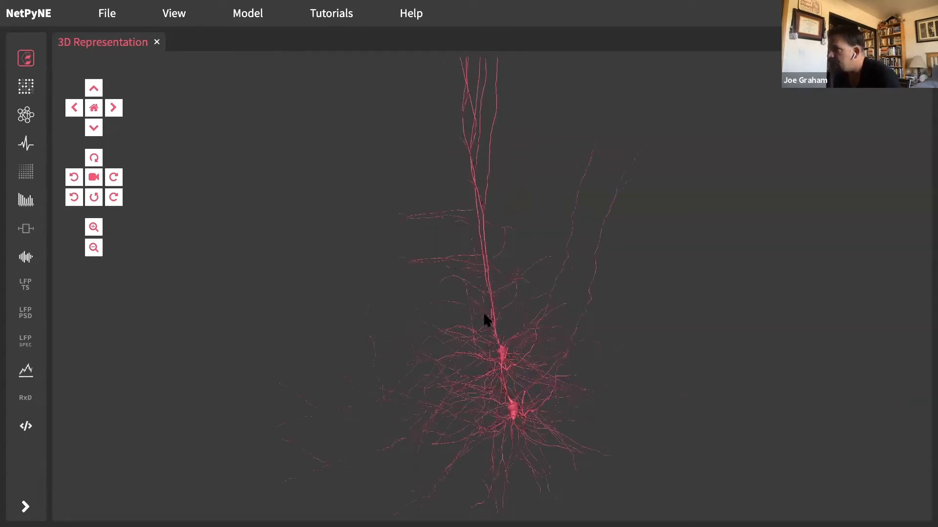
pyautogui.scroll(4, 509, 317)
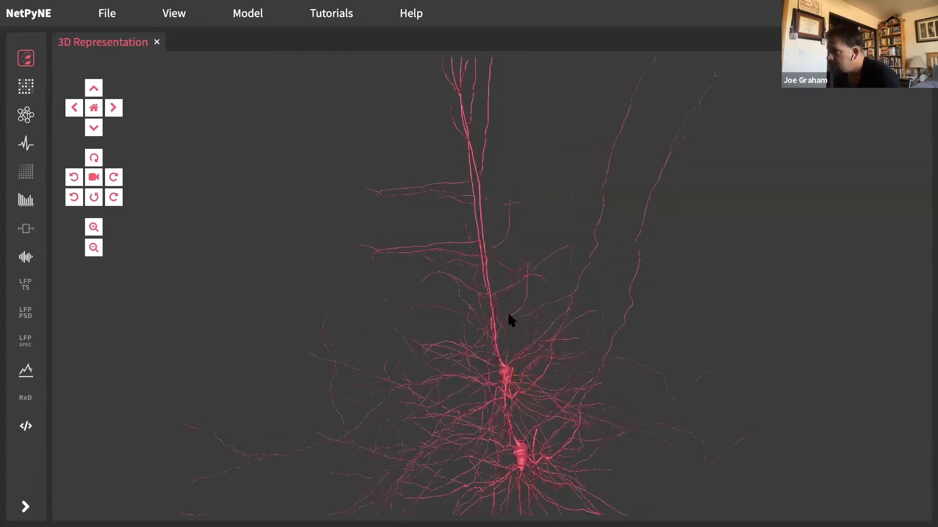
pyautogui.click(94, 88)
pyautogui.click(92, 88)
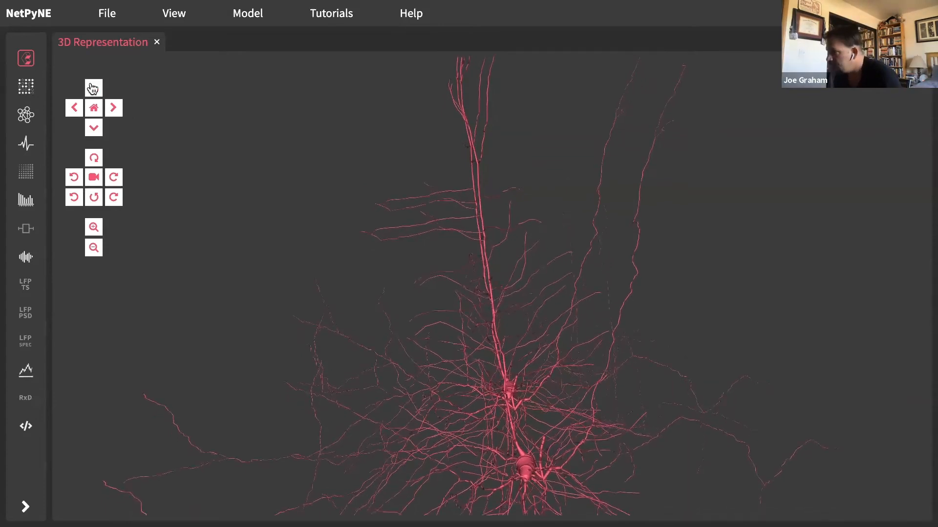
pyautogui.click(93, 89)
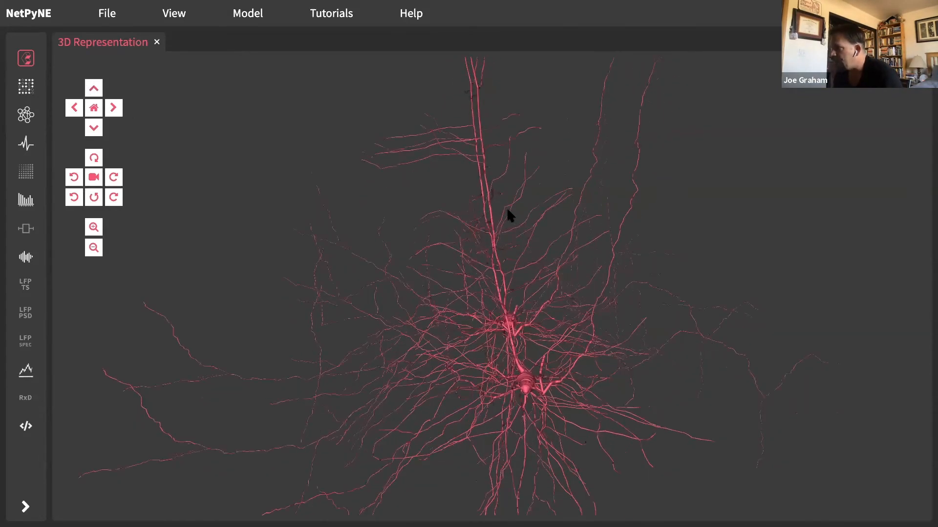
pyautogui.moveTo(571, 114); pyautogui.dragTo(625, 114)
# - Colour population E purple and population I green in the 3D representation
pyautogui.hotkey('ctrl', 'p')
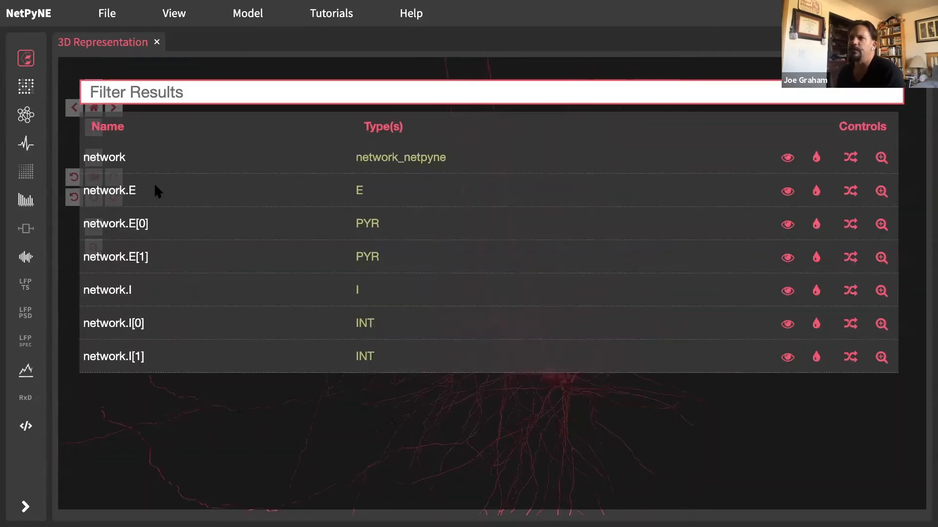
pyautogui.click(817, 193)
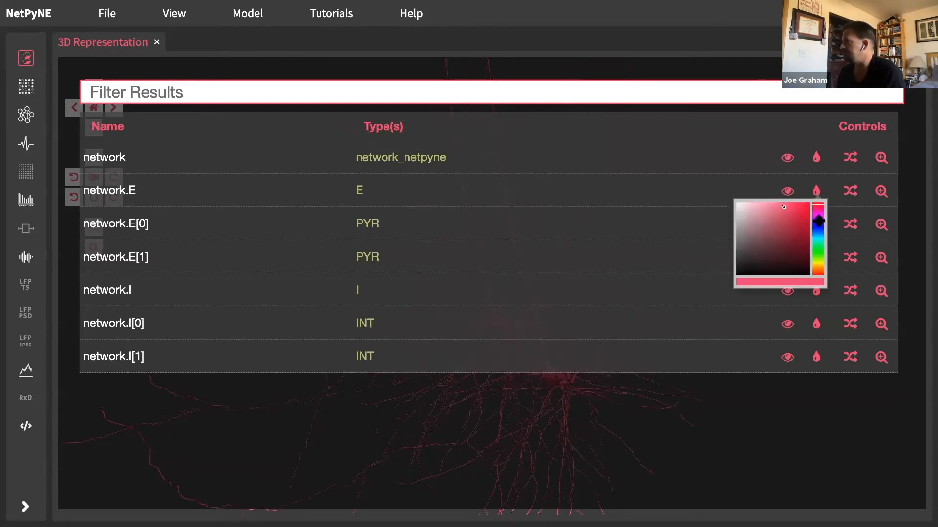
pyautogui.click(818, 220)
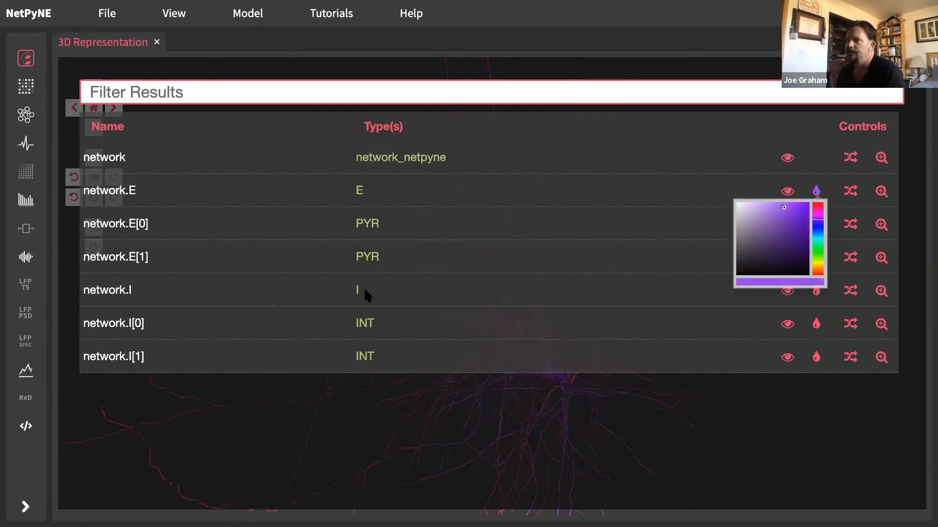
pyautogui.click(410, 282)
pyautogui.click(816, 291)
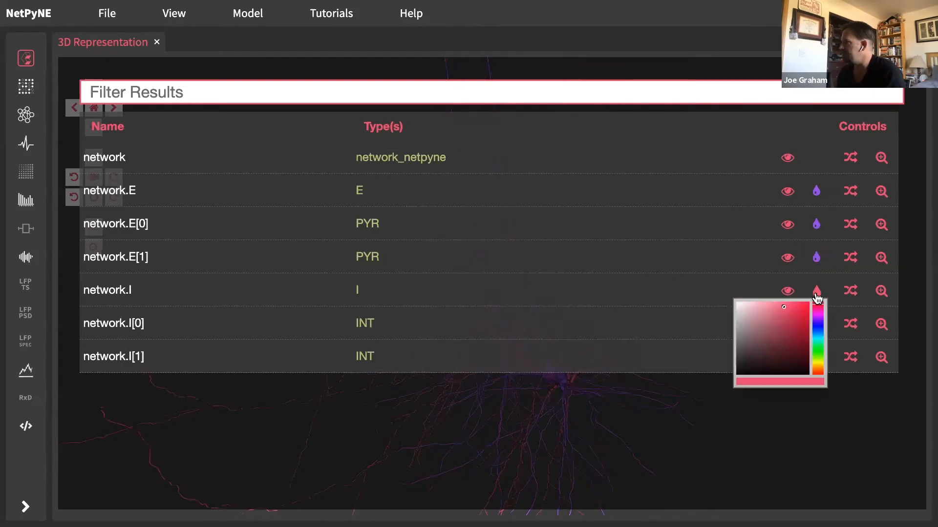
pyautogui.click(819, 355)
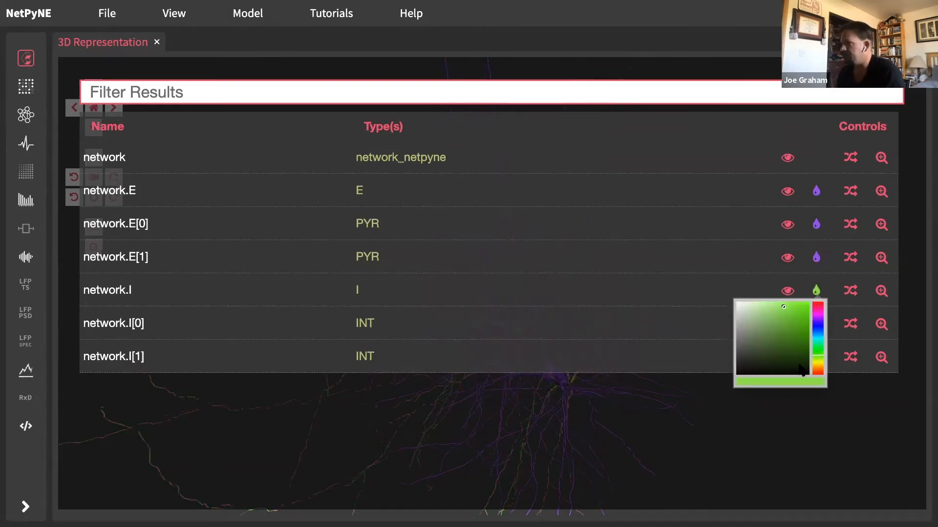
pyautogui.click(623, 441)
pyautogui.click(623, 441)
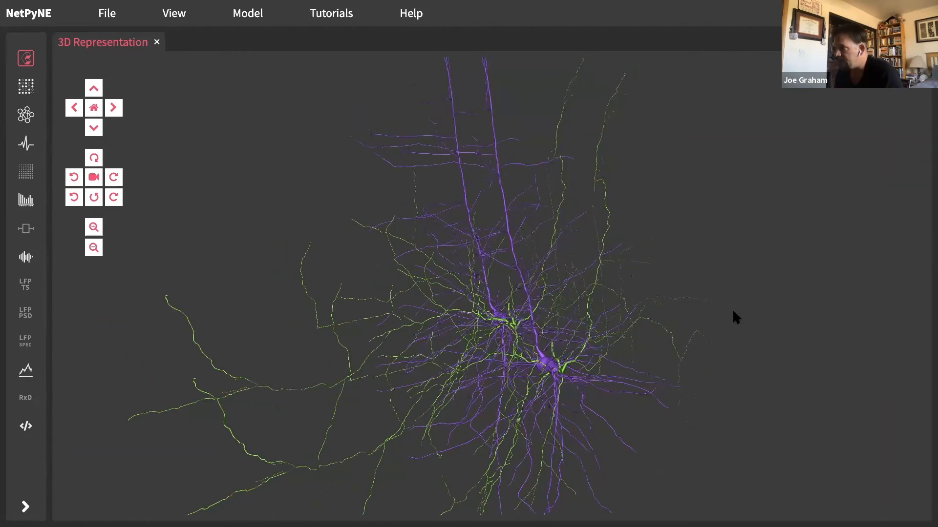
# - Inspect the recoloured E and I cells from the side and close around their cell bodies
pyautogui.moveTo(733, 312); pyautogui.dragTo(595, 339)
pyautogui.moveTo(439, 346); pyautogui.dragTo(407, 348)
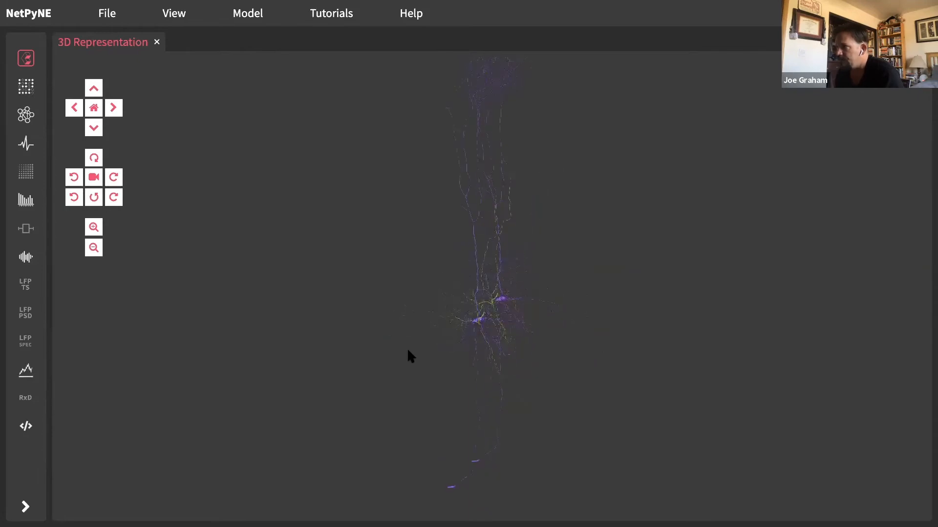
pyautogui.scroll(5, 465, 314)
pyautogui.scroll(2, 465, 320)
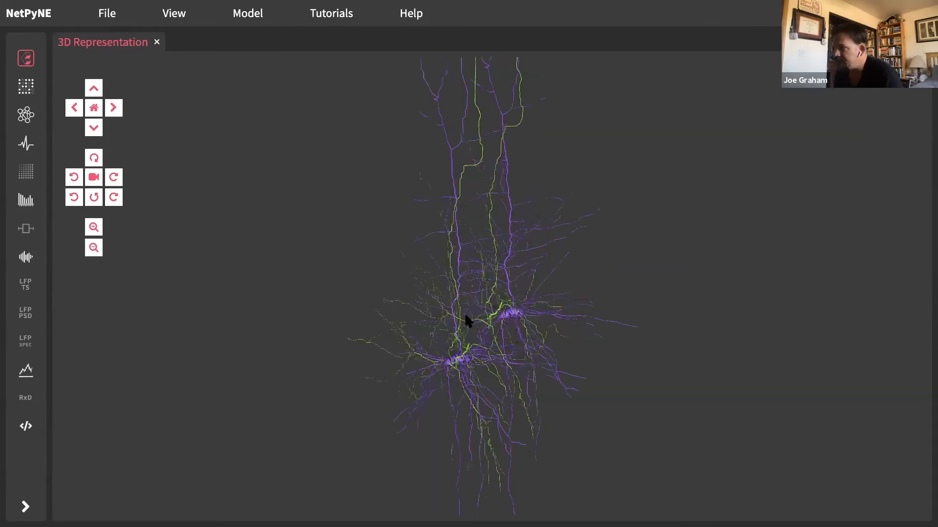
pyautogui.scroll(5, 466, 320)
pyautogui.moveTo(466, 315); pyautogui.dragTo(547, 180)
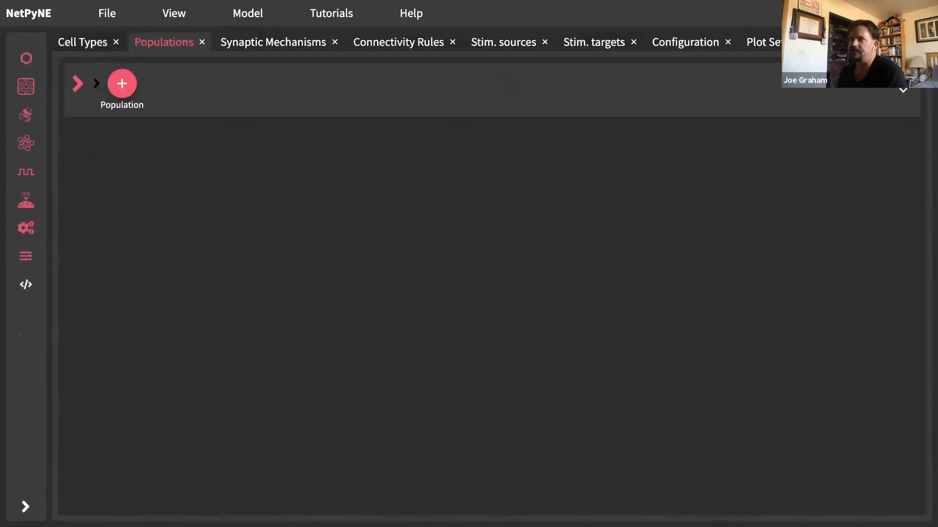
# - Return to the model definition and compare the AMPA and GABA synaptic mechanisms, including time constants and reversal potentials
pyautogui.click(278, 47)
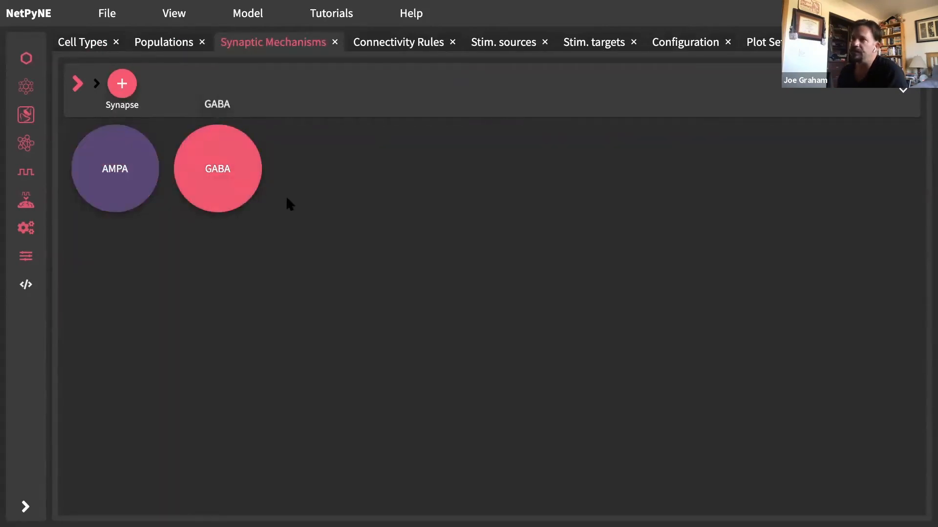
pyautogui.click(121, 172)
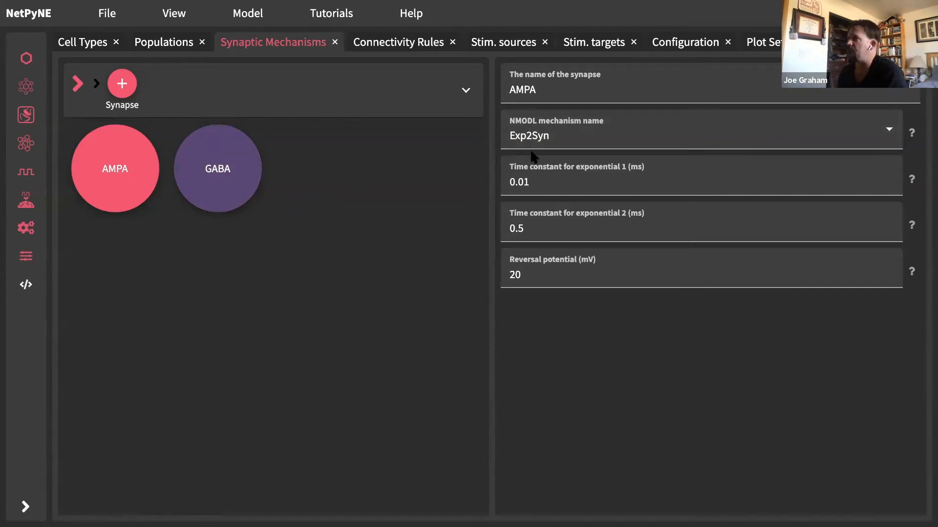
pyautogui.click(219, 172)
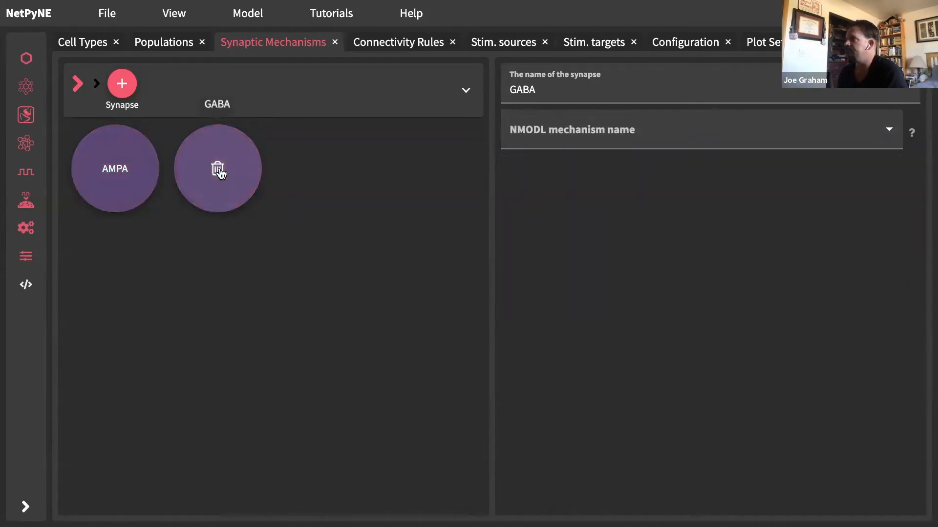
pyautogui.click(121, 172)
pyautogui.click(220, 175)
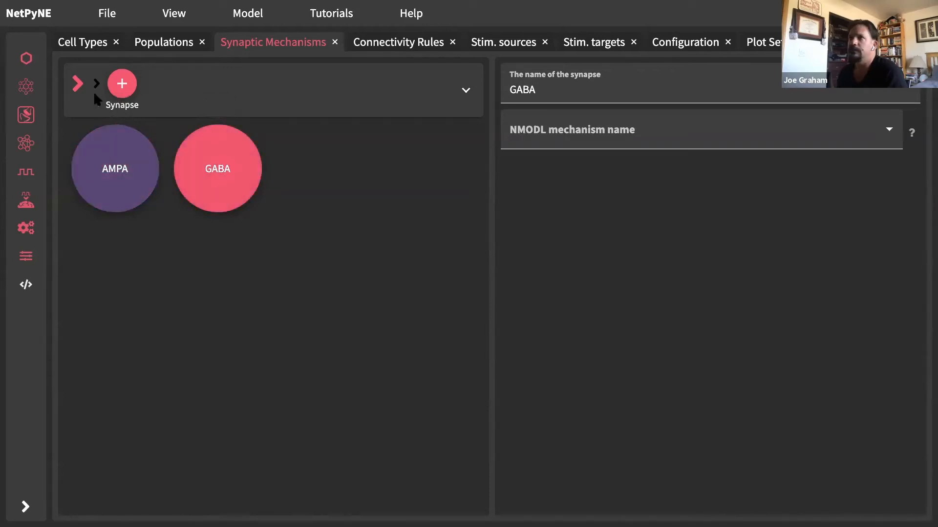
pyautogui.click(222, 170)
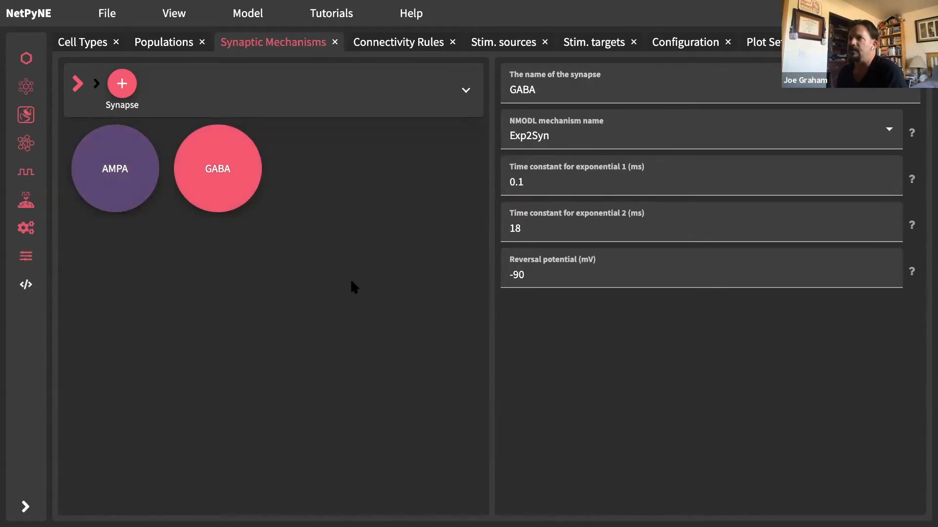
pyautogui.click(517, 274)
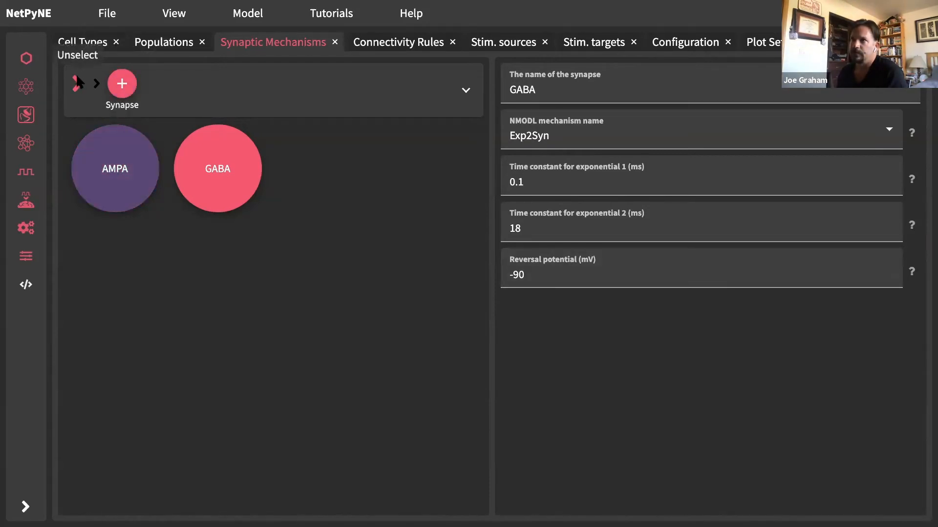
pyautogui.click(116, 166)
pyautogui.click(529, 274)
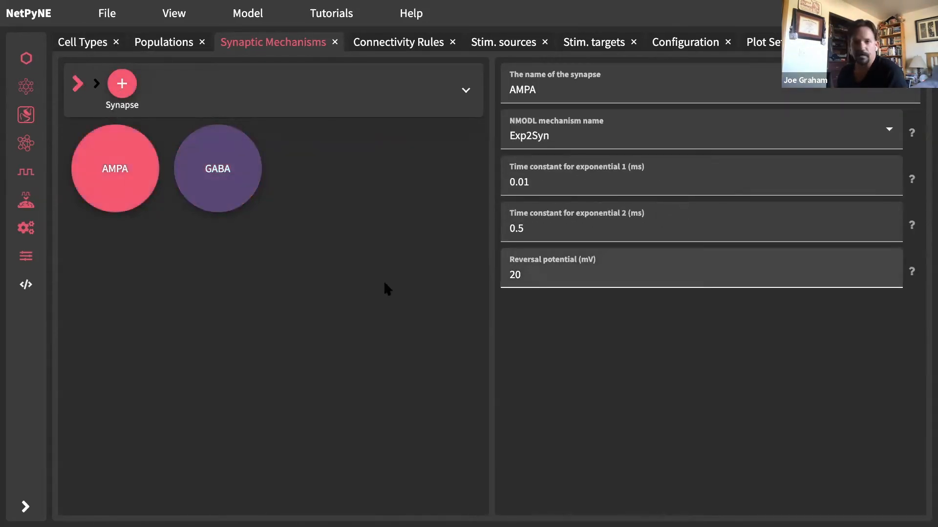
# - Review the general settings of the E->I connectivity rule
pyautogui.click(403, 45)
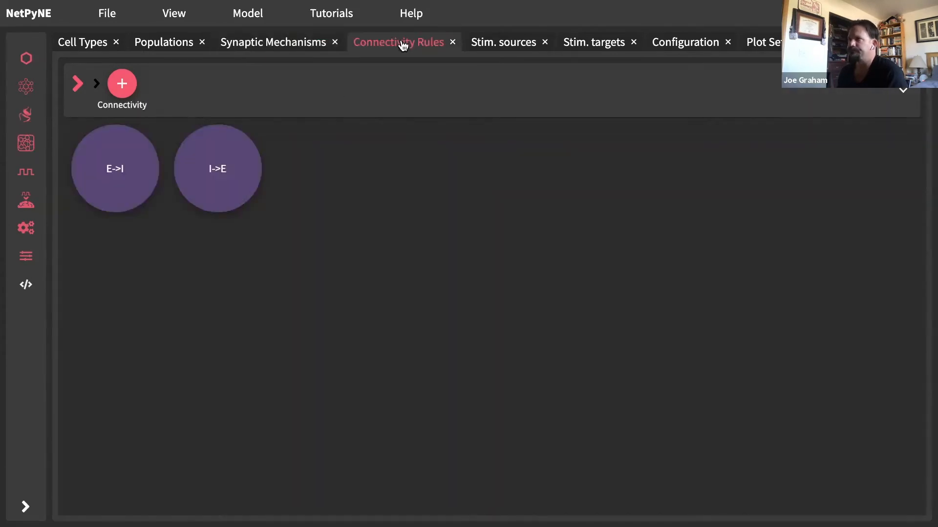
pyautogui.click(121, 169)
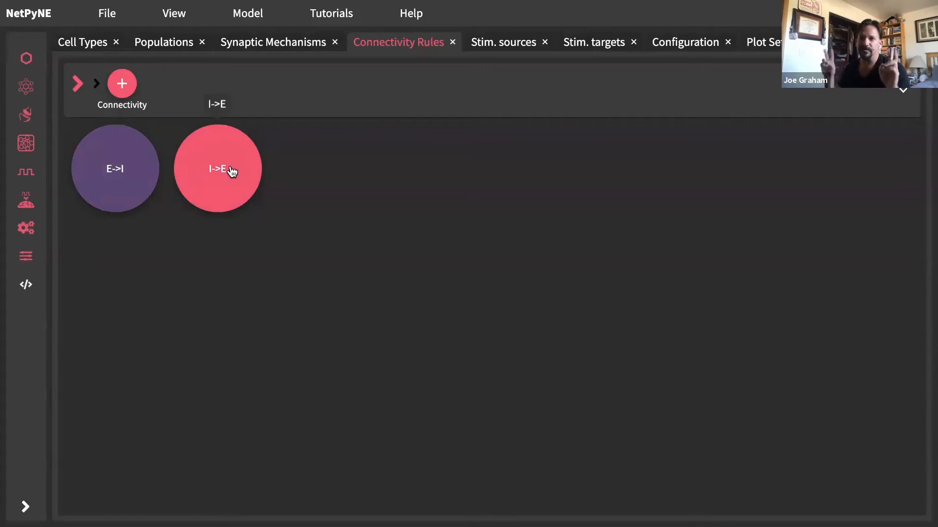
pyautogui.click(130, 180)
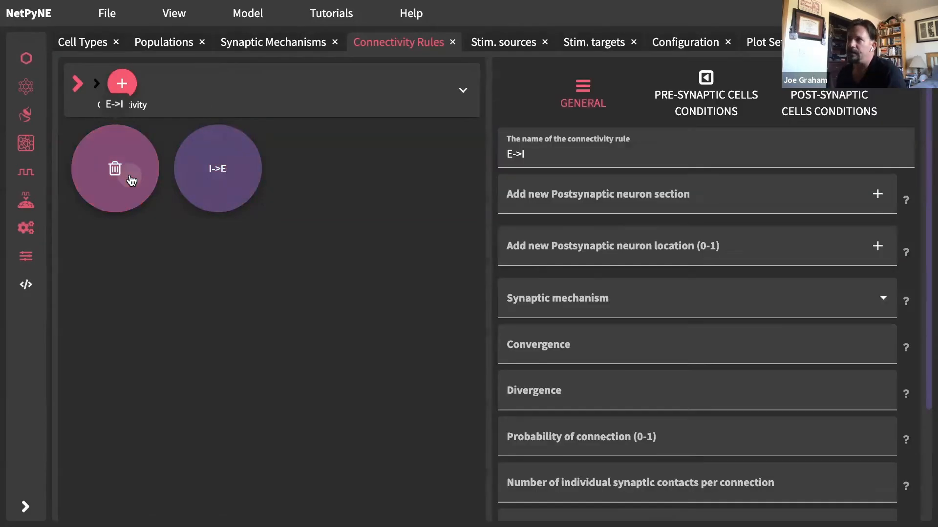
pyautogui.scroll(-4, 703, 189)
pyautogui.scroll(4, 703, 189)
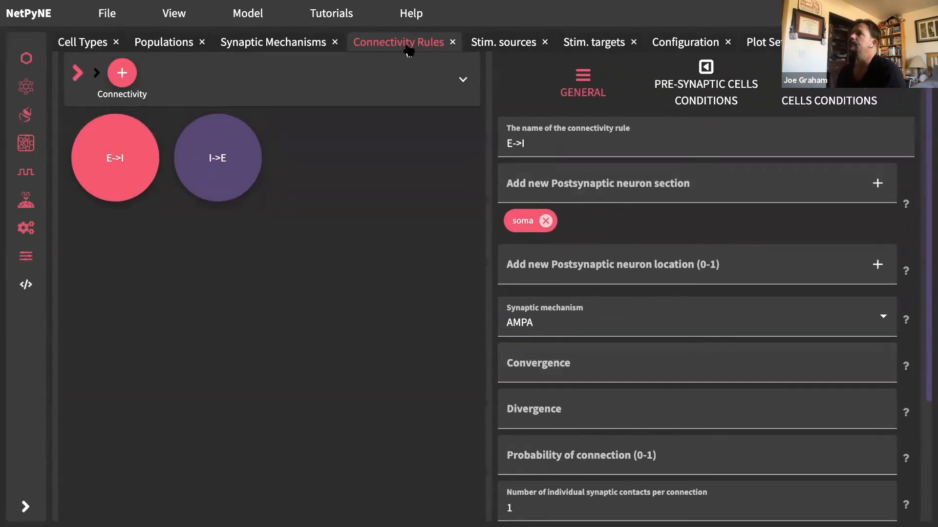
# - Review the bkg stimulation source and the general settings and conditions of the bkg->PYR1 stimulation target
pyautogui.click(507, 42)
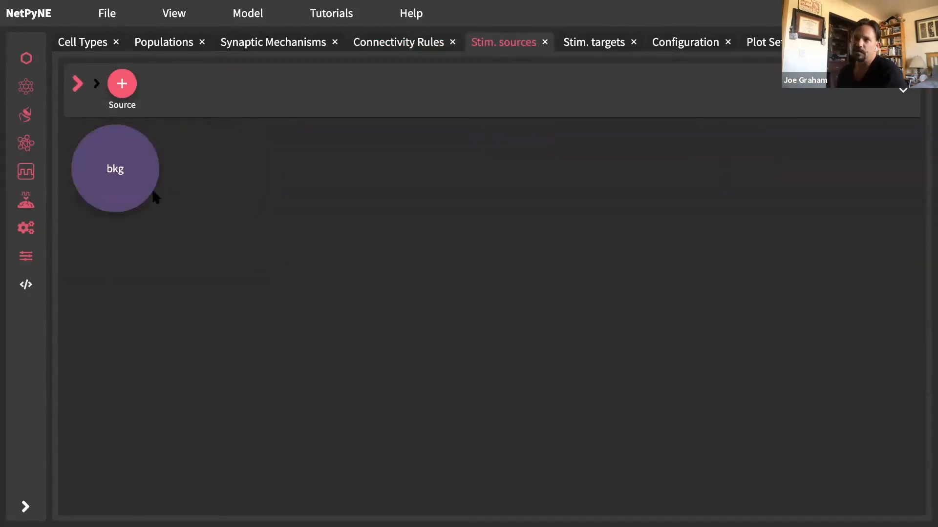
pyautogui.click(108, 173)
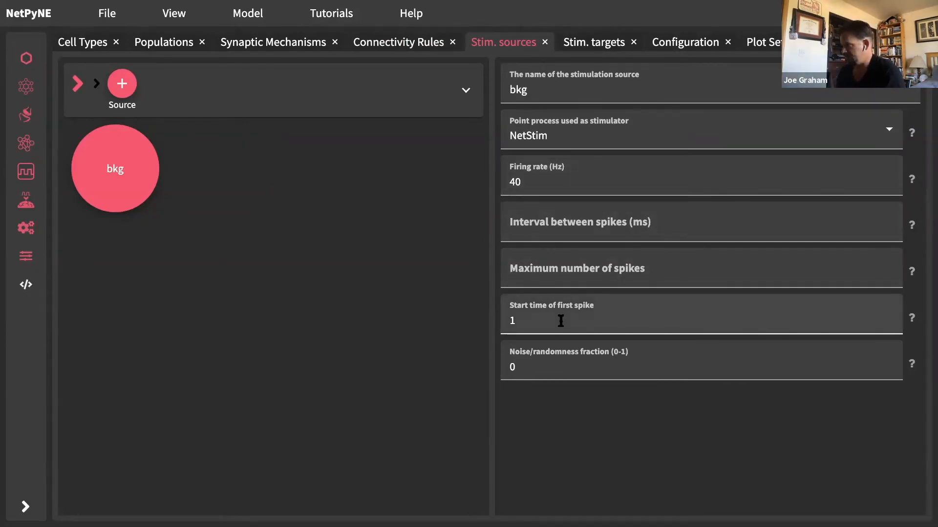
pyautogui.click(602, 47)
pyautogui.click(119, 177)
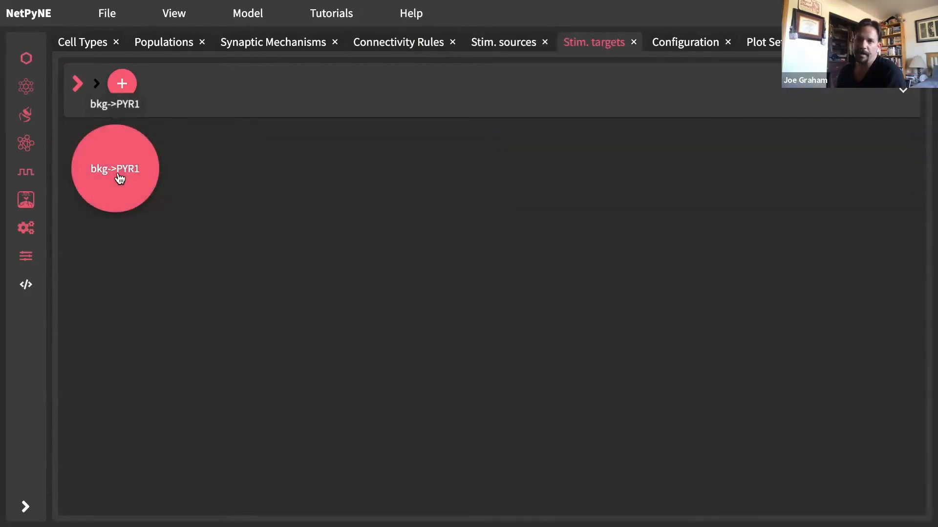
pyautogui.click(119, 178)
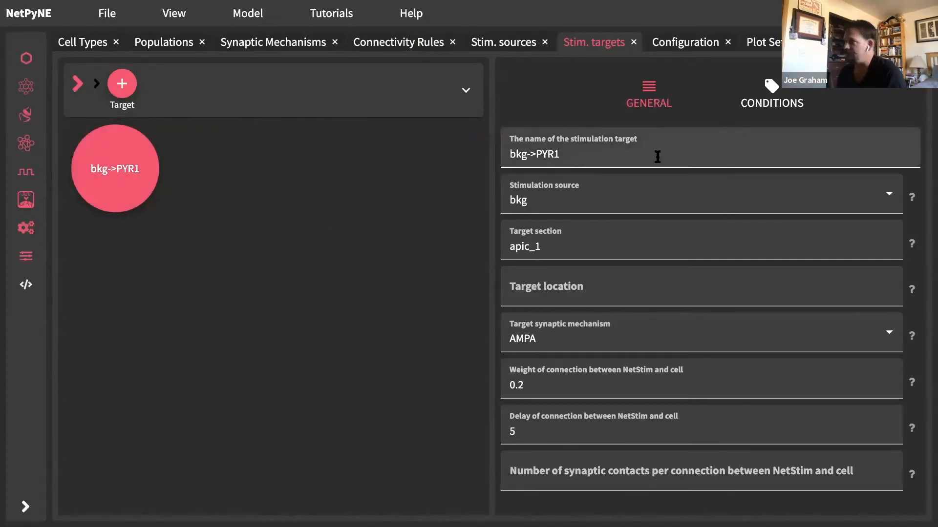
pyautogui.click(576, 249)
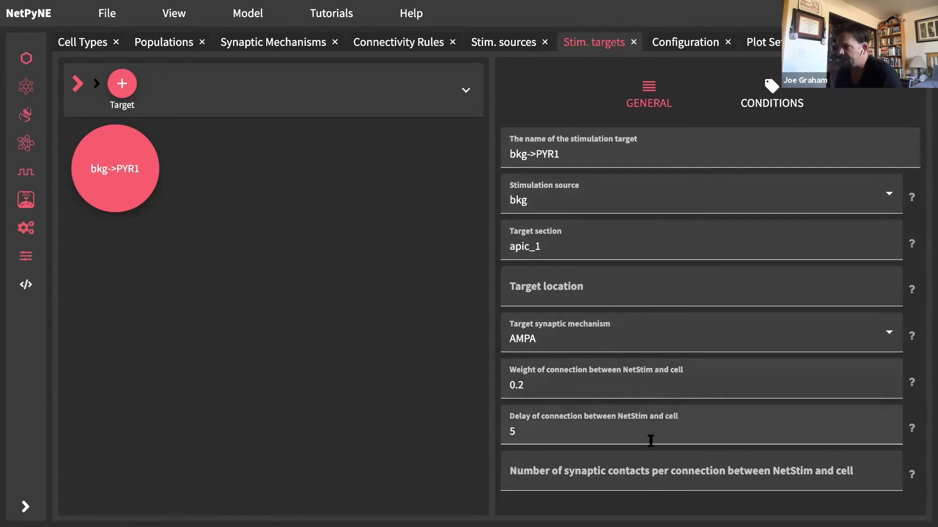
pyautogui.click(770, 89)
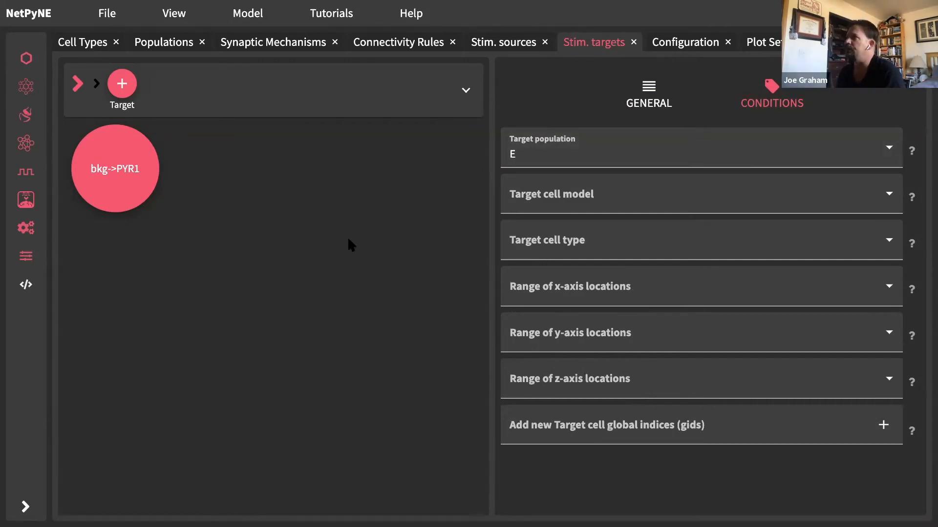
# - Review the simulation's general and recording configuration and the iplotTraces plot settings
pyautogui.click(692, 43)
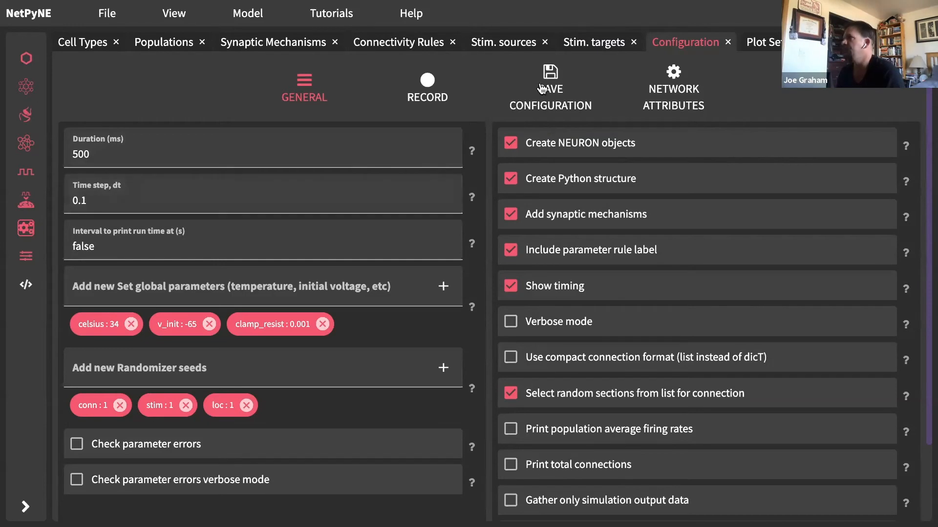
pyautogui.click(423, 86)
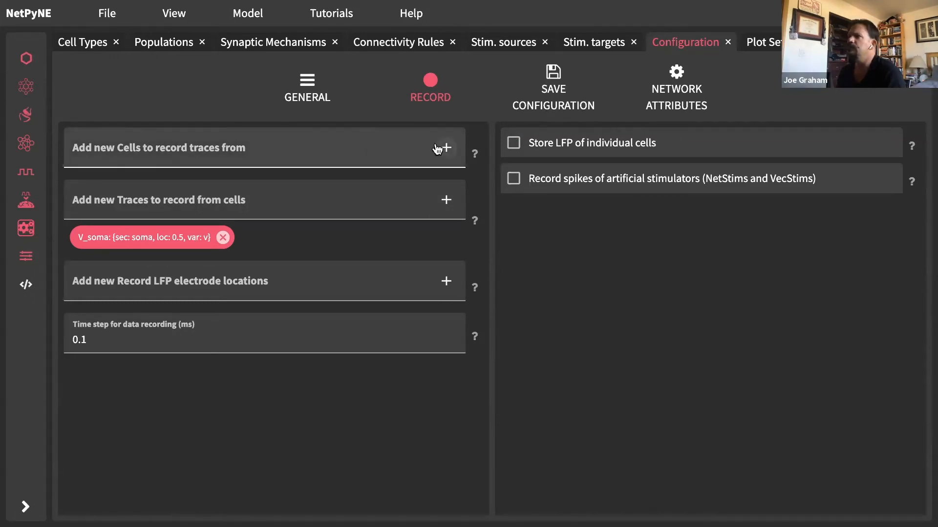
pyautogui.click(762, 44)
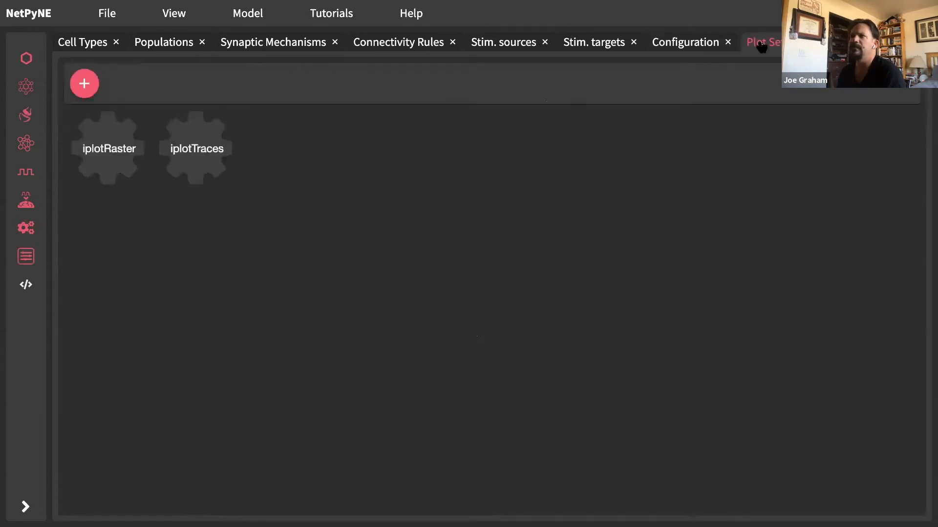
pyautogui.click(197, 149)
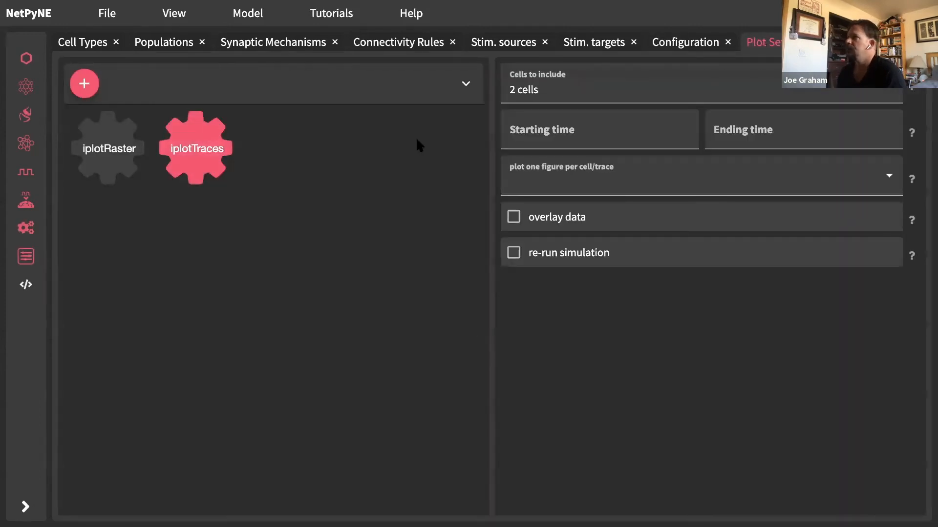
# - Examine which cells the iplotTraces plot includes by viewing its gids selection
pyautogui.click(619, 87)
pyautogui.moveTo(557, 203)
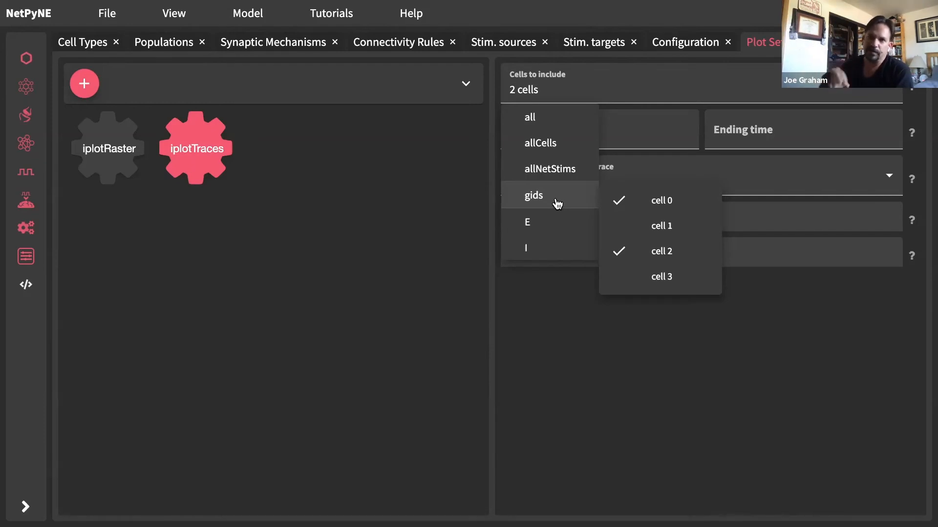
pyautogui.click(342, 268)
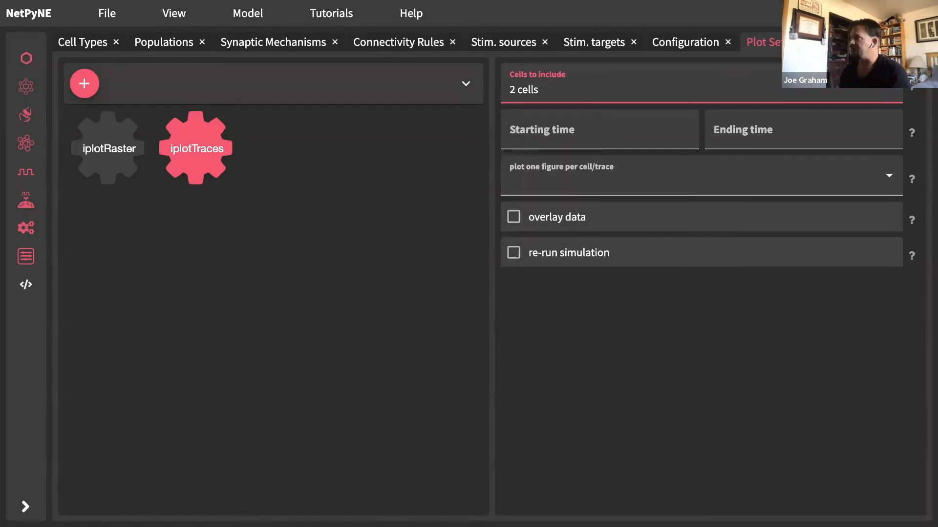
# - Instantiate the network model and inspect its cell morphologies up close in the 3D representation
pyautogui.click(862, 14)
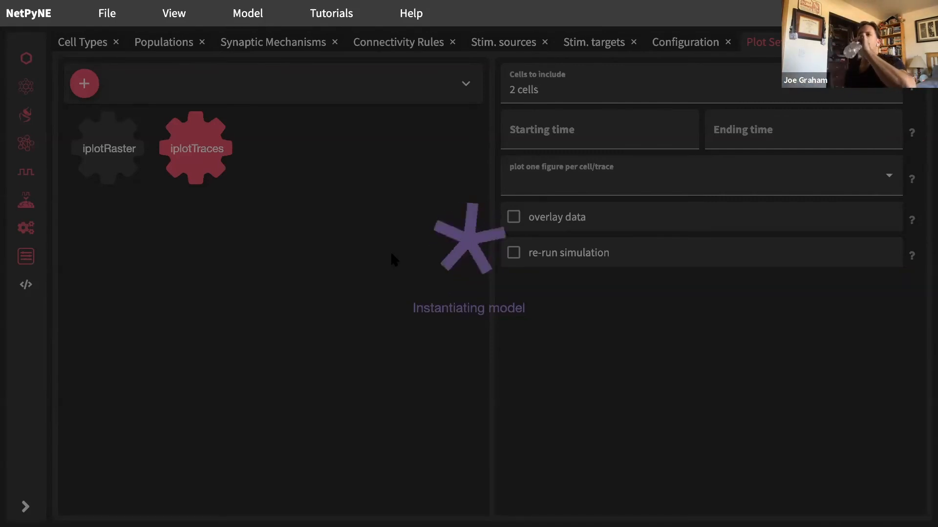
pyautogui.scroll(-2, 554, 311)
pyautogui.scroll(10, 555, 311)
pyautogui.scroll(10, 530, 108)
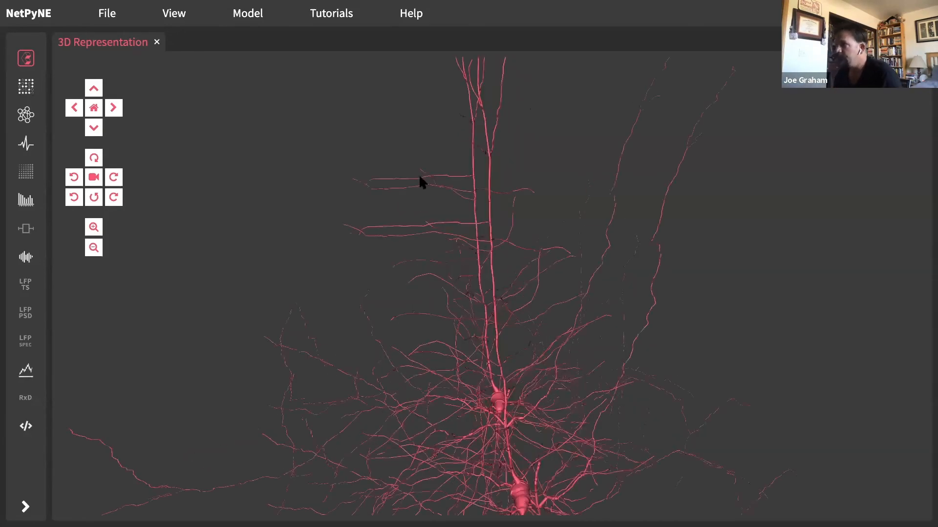
# - View the instantiated network's 2D net plot, connection strength matrix and cell traces plot
pyautogui.click(27, 121)
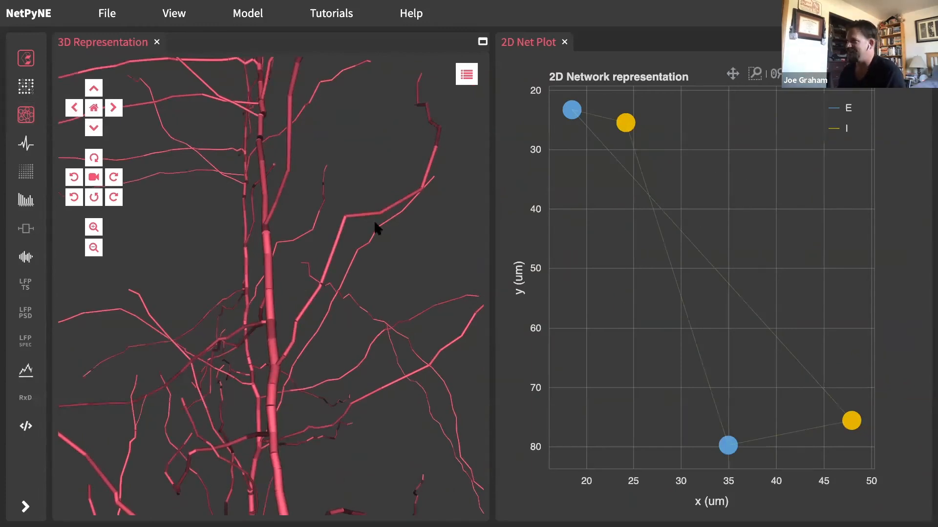
pyautogui.click(27, 93)
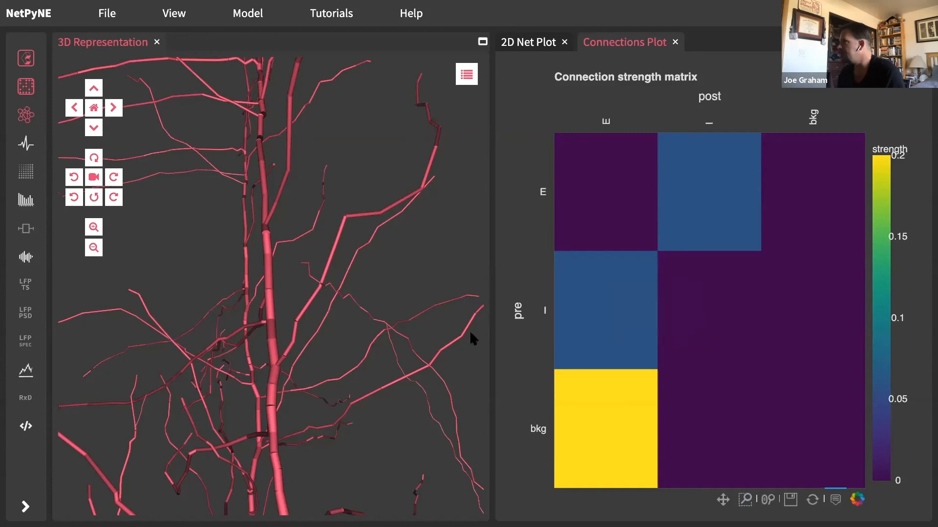
pyautogui.click(26, 146)
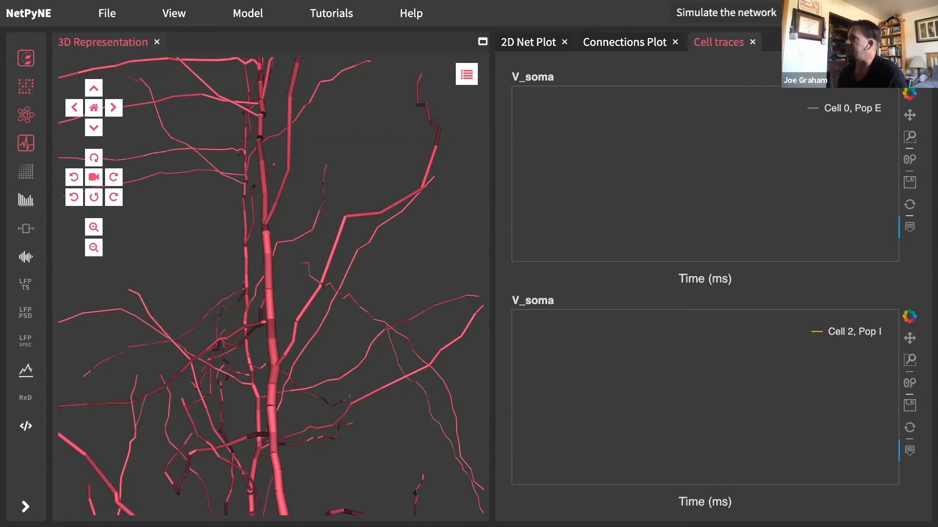
# - Simulate the network and display the resulting cell traces and raster plot
pyautogui.click(828, 14)
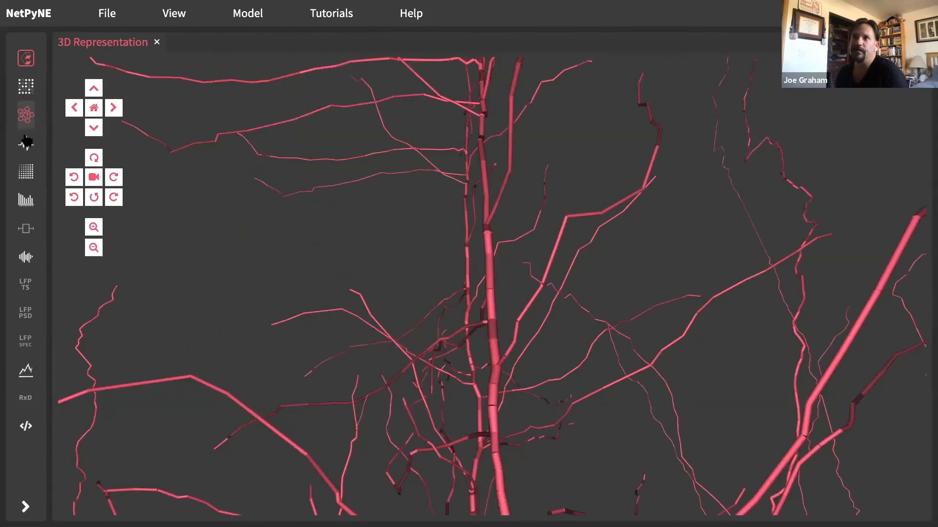
pyautogui.click(26, 143)
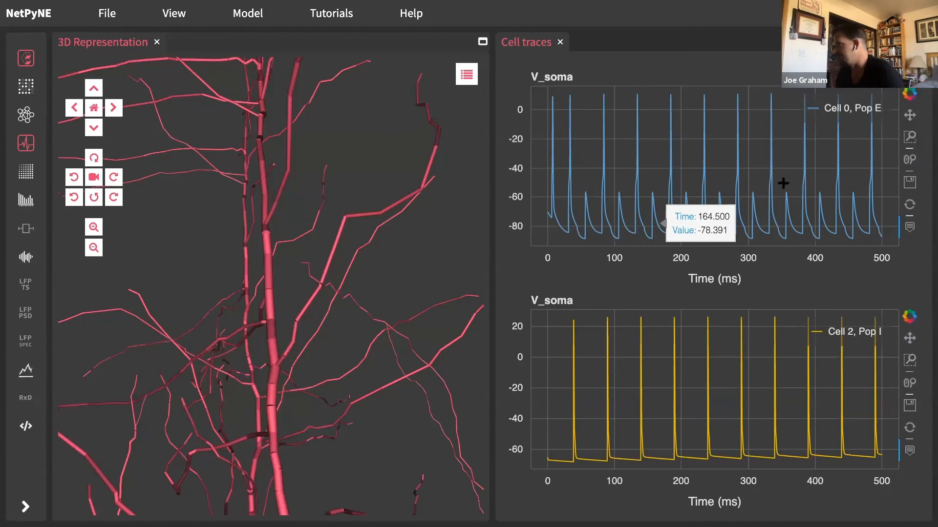
pyautogui.click(25, 172)
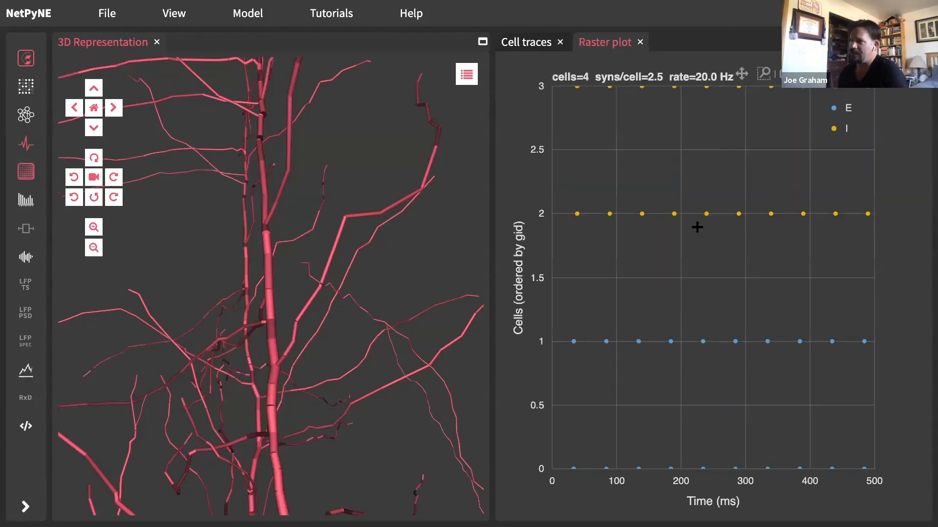
# - View the simulation's spike histogram and rate power spectral density plots beside the 3D representation
pyautogui.click(26, 203)
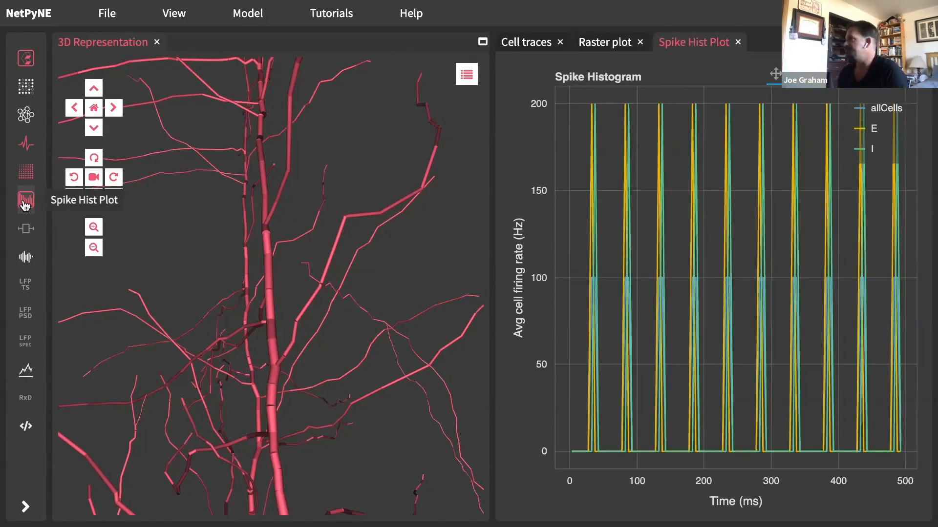
pyautogui.click(26, 256)
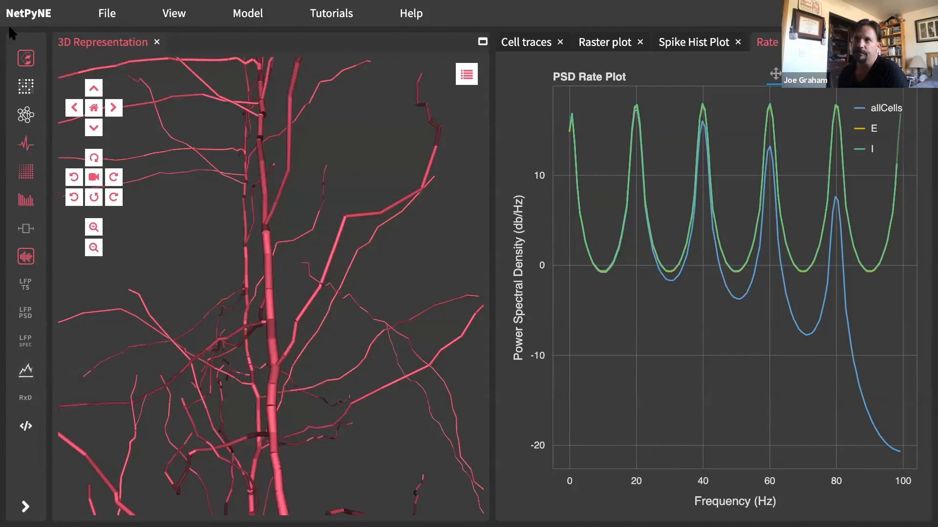
pyautogui.moveTo(340, 210); pyautogui.dragTo(313, 264)
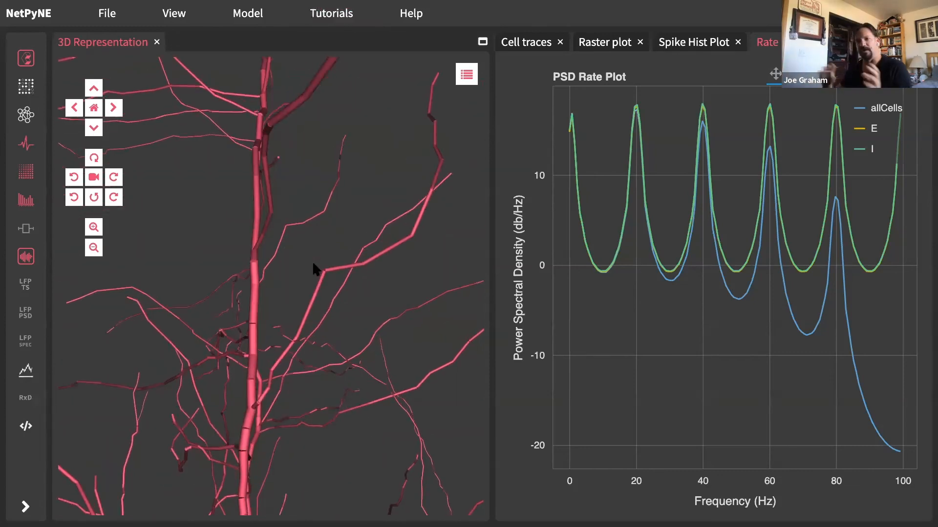